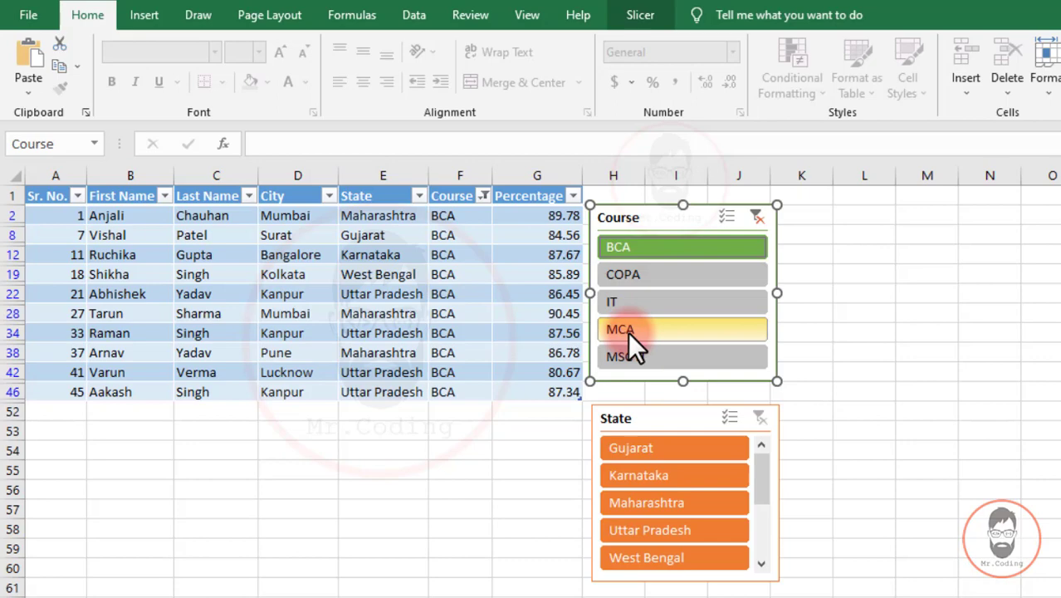
Filter the table to the MCA course with the Course slicer
left_click(628, 331)
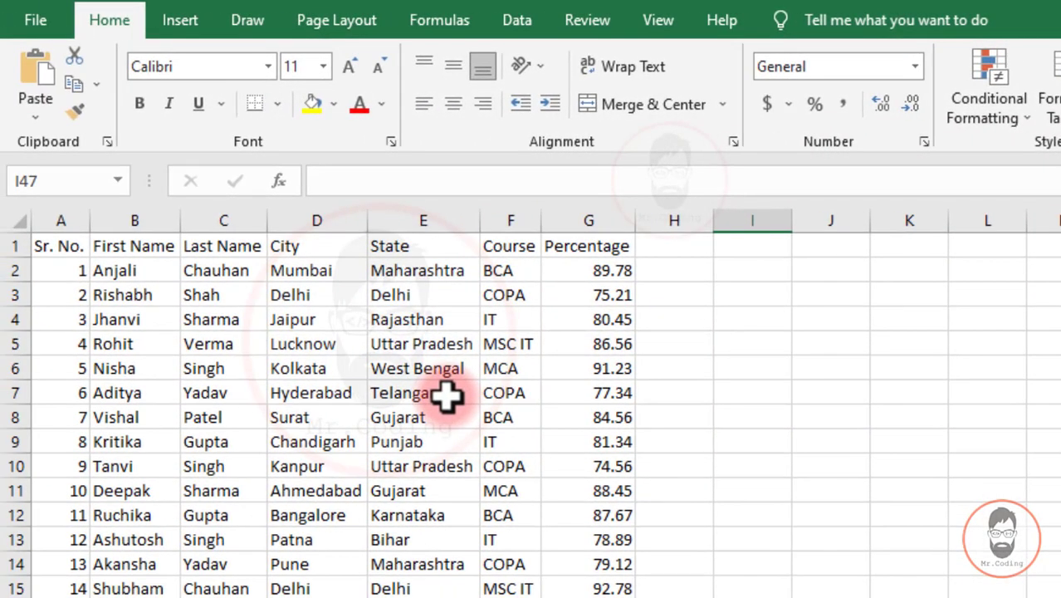
Format the data range A1:G51 as a table with headers, using a blue style from the Medium group
left_click(328, 375)
key("ctrl+a")
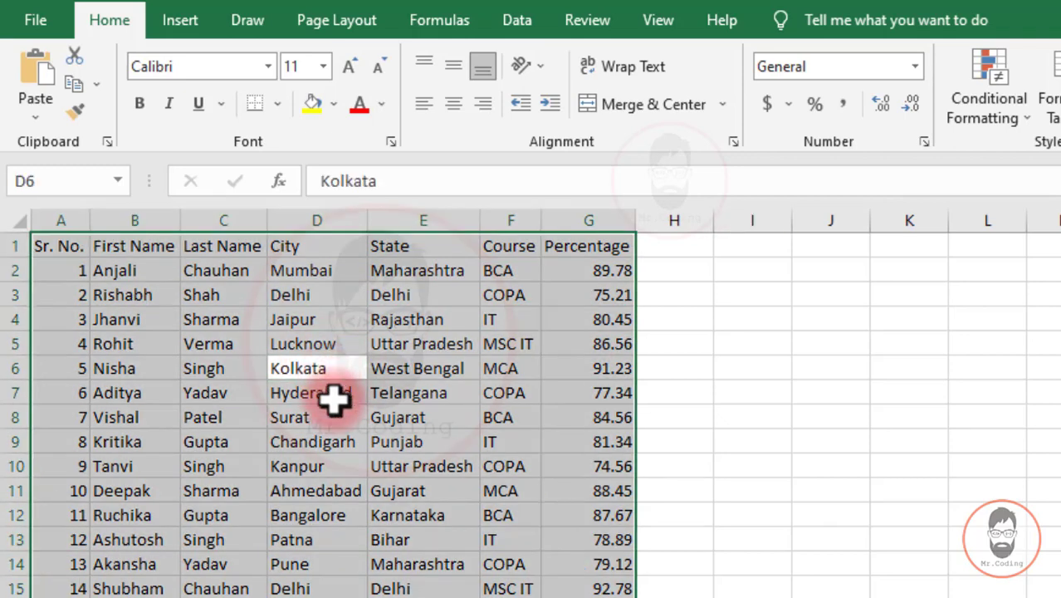
left_click(440, 342)
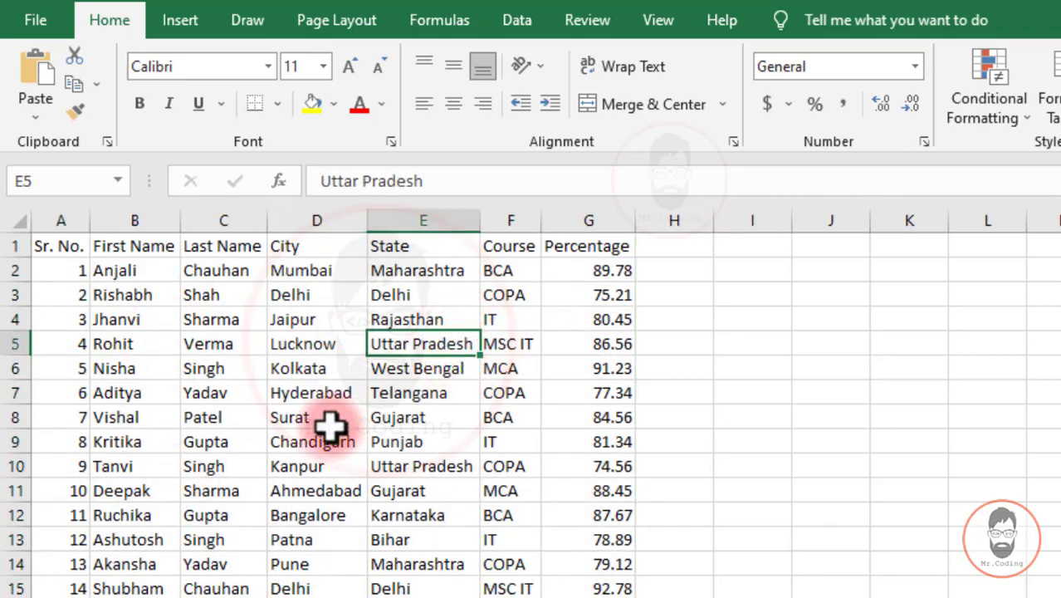
left_click(221, 371)
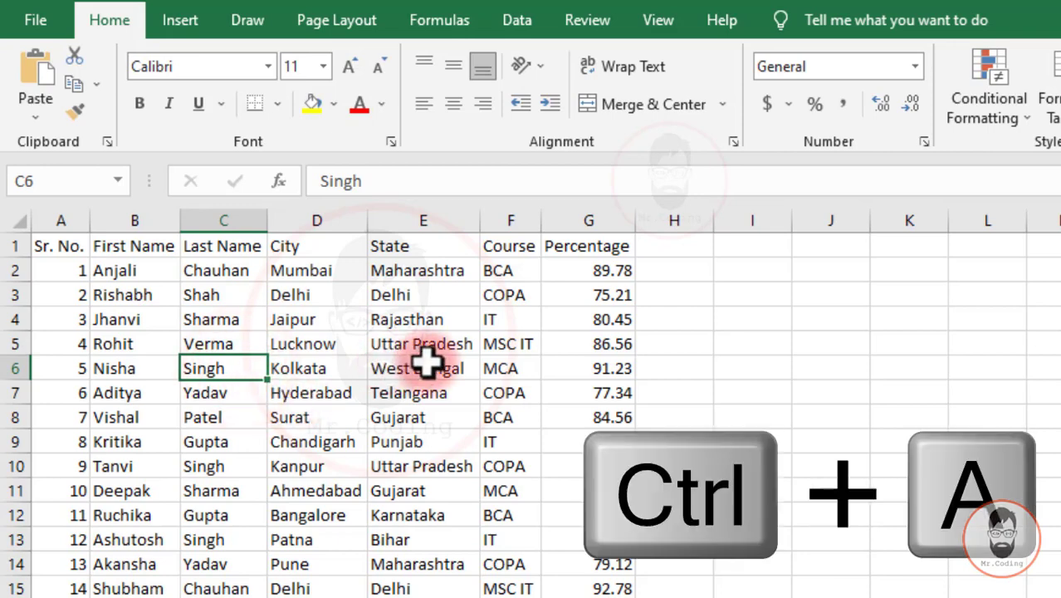
key("ctrl+a")
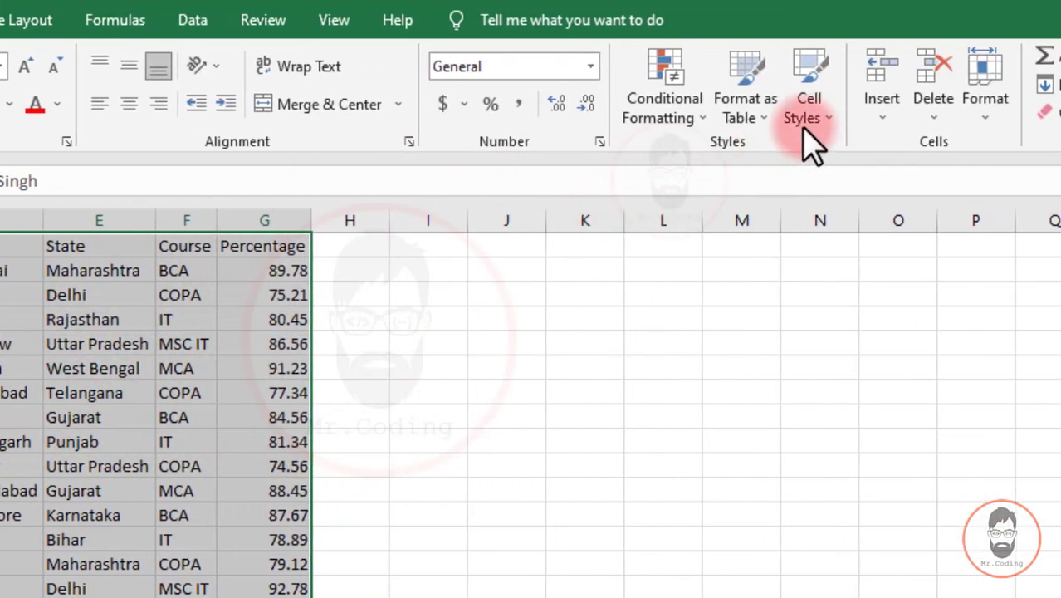
left_click(801, 117)
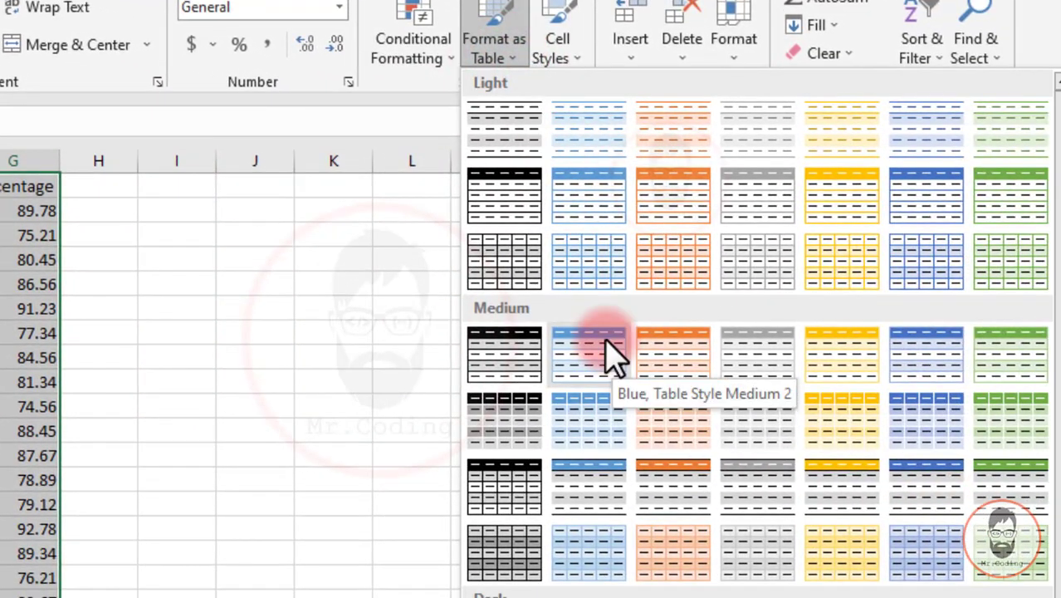
left_click(602, 428)
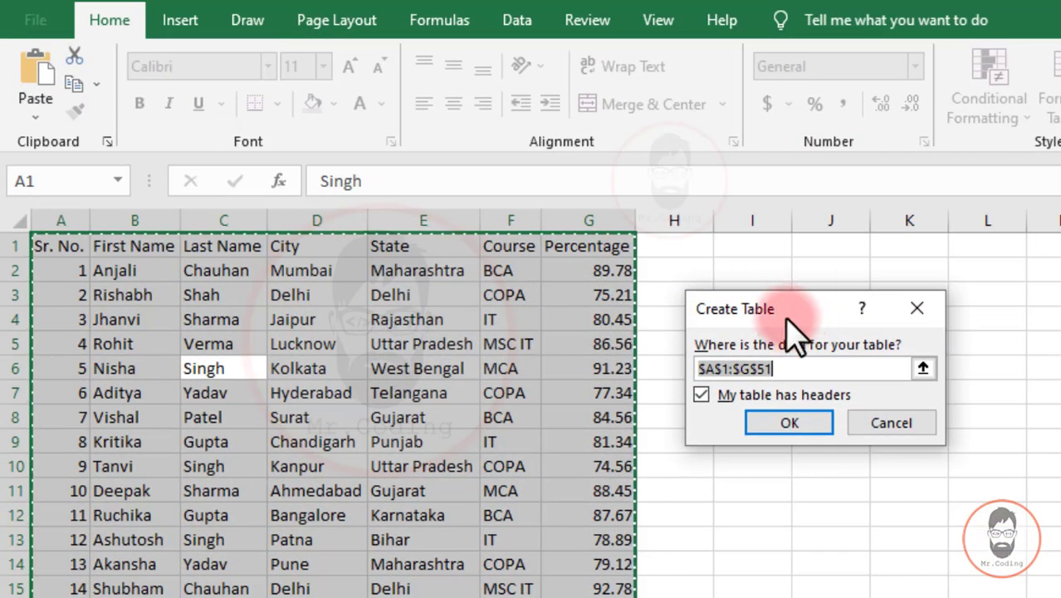
left_click(804, 424)
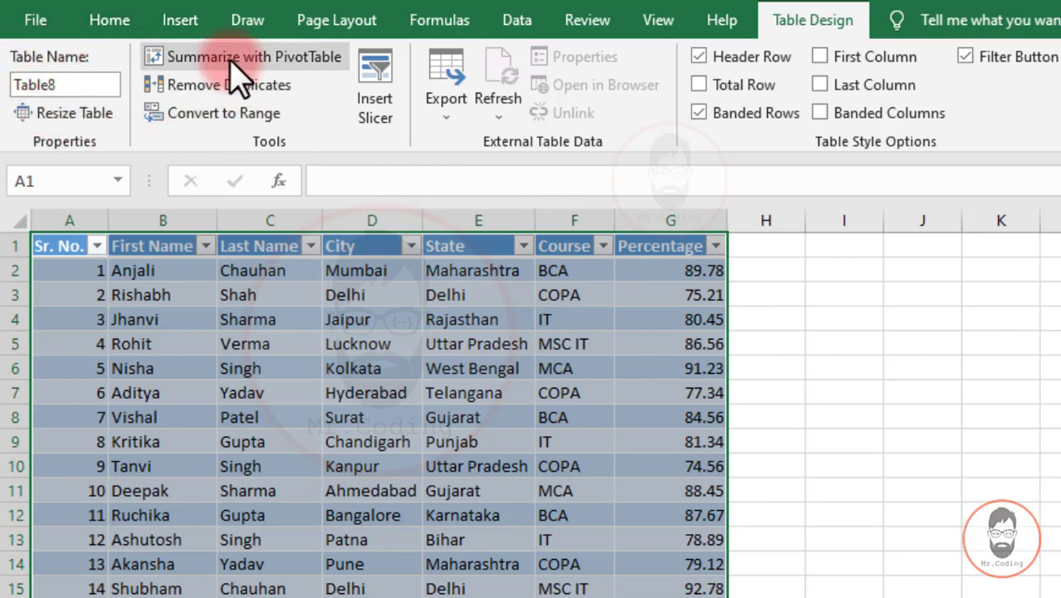
Look over the filter options of the Course column, including its text filters, and leave them unchanged
left_click(373, 93)
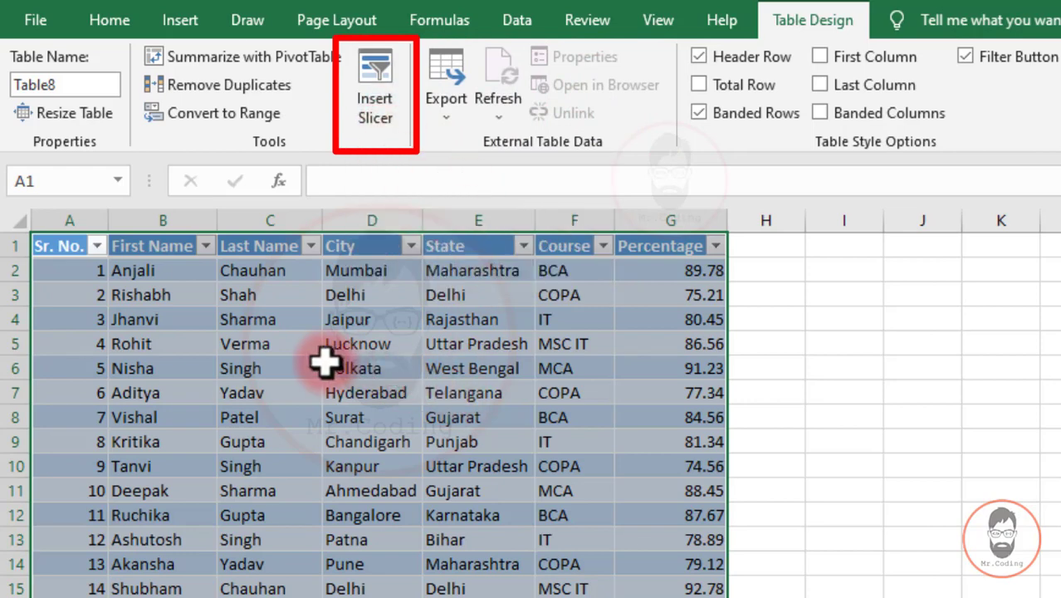
left_click(439, 370)
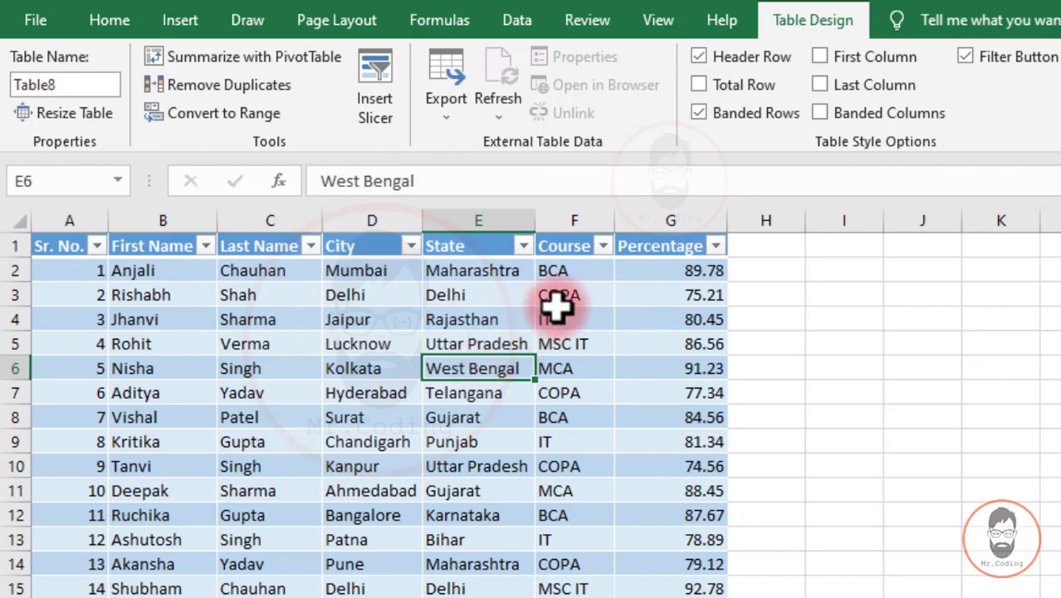
left_click(602, 245)
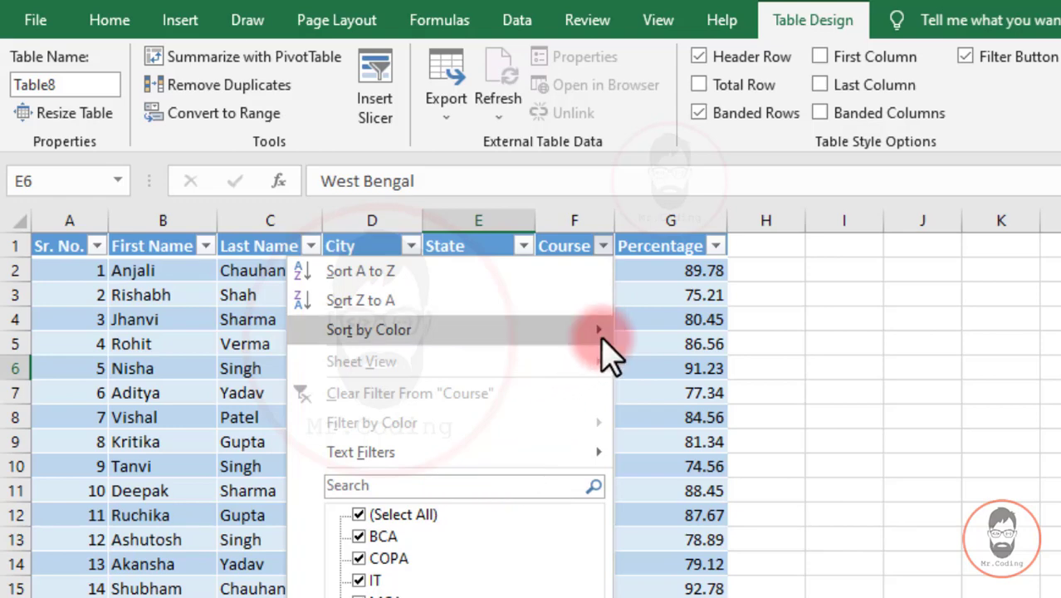
mouse_move(596, 334)
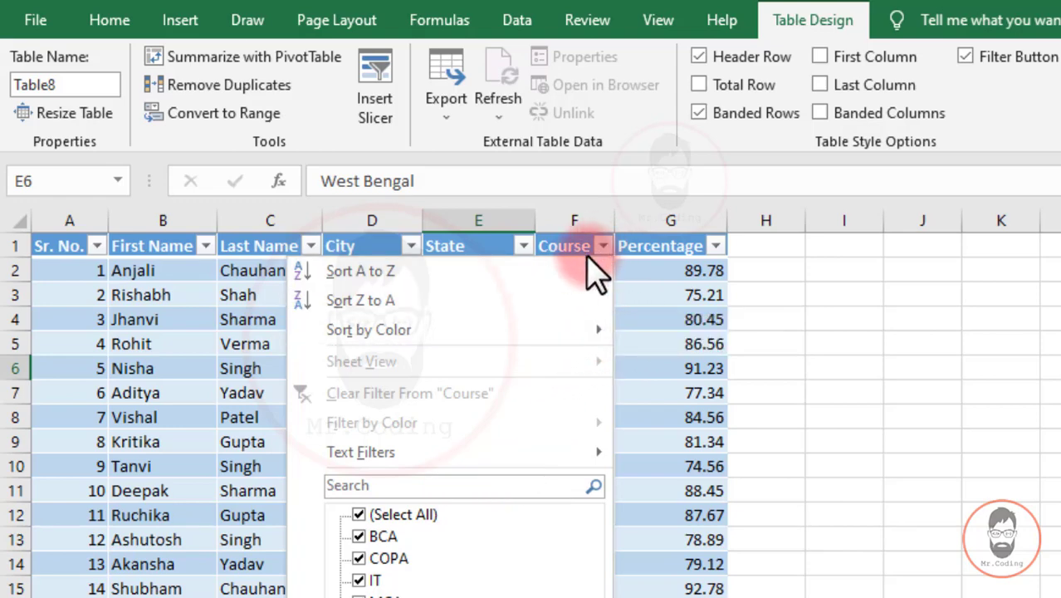
mouse_move(508, 455)
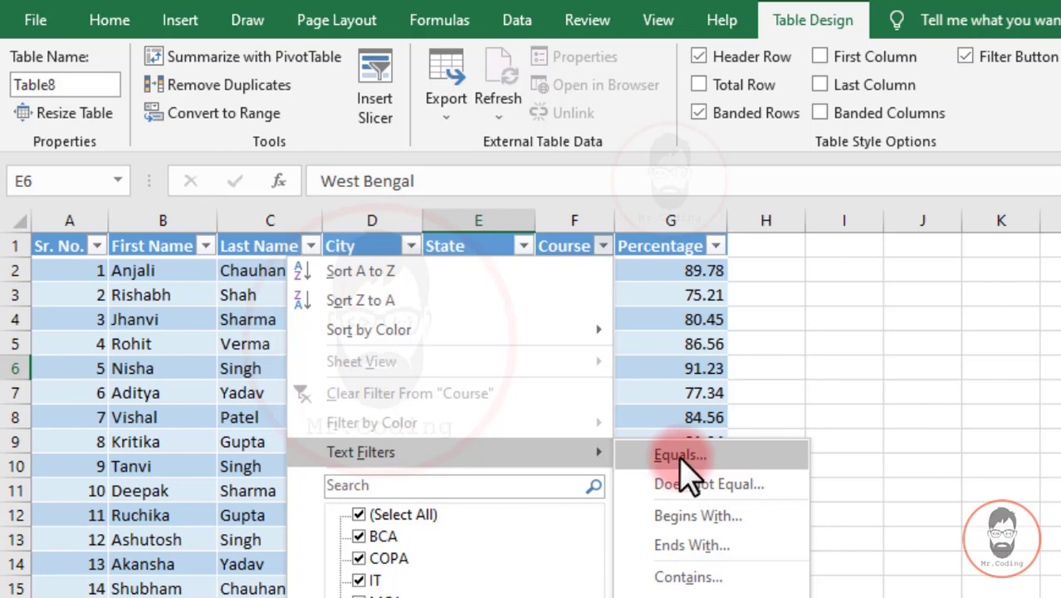
left_click(676, 314)
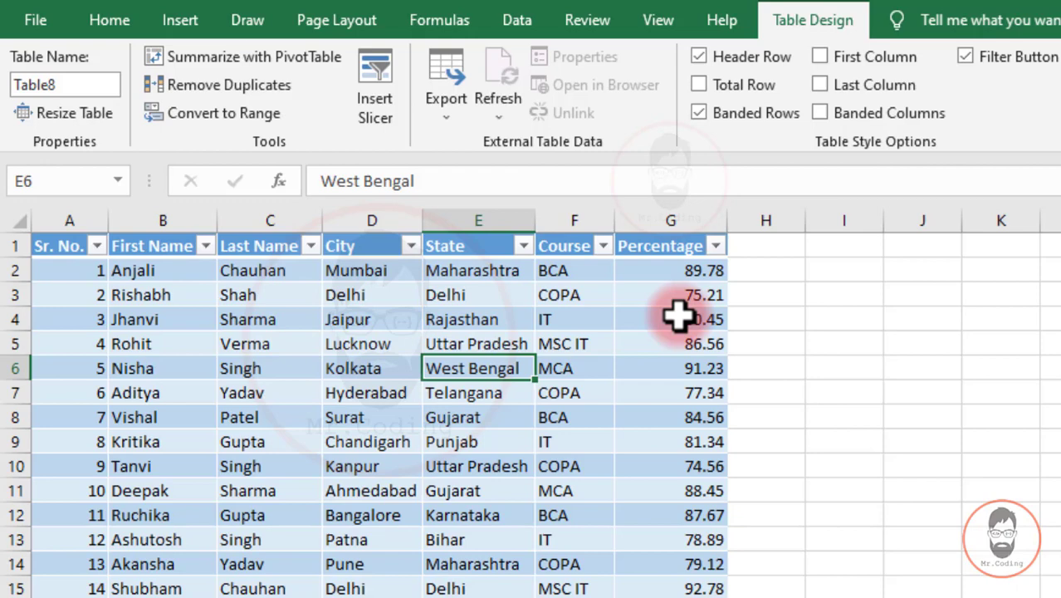
Insert a slicer for the Course column and fit it compactly near the table's Percentage column
left_click(376, 81)
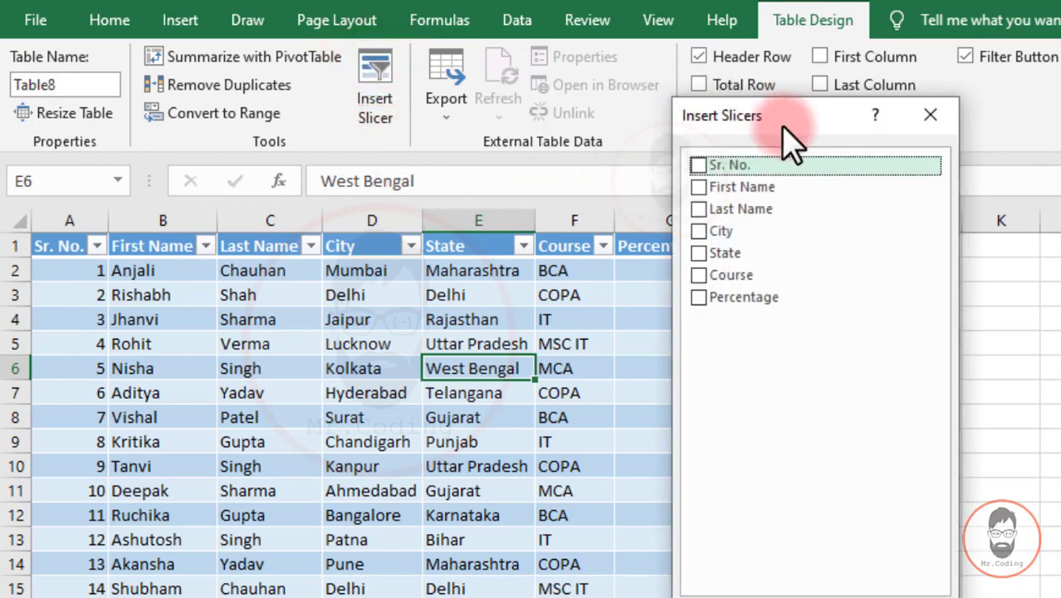
left_click_drag(784, 133, 745, 300)
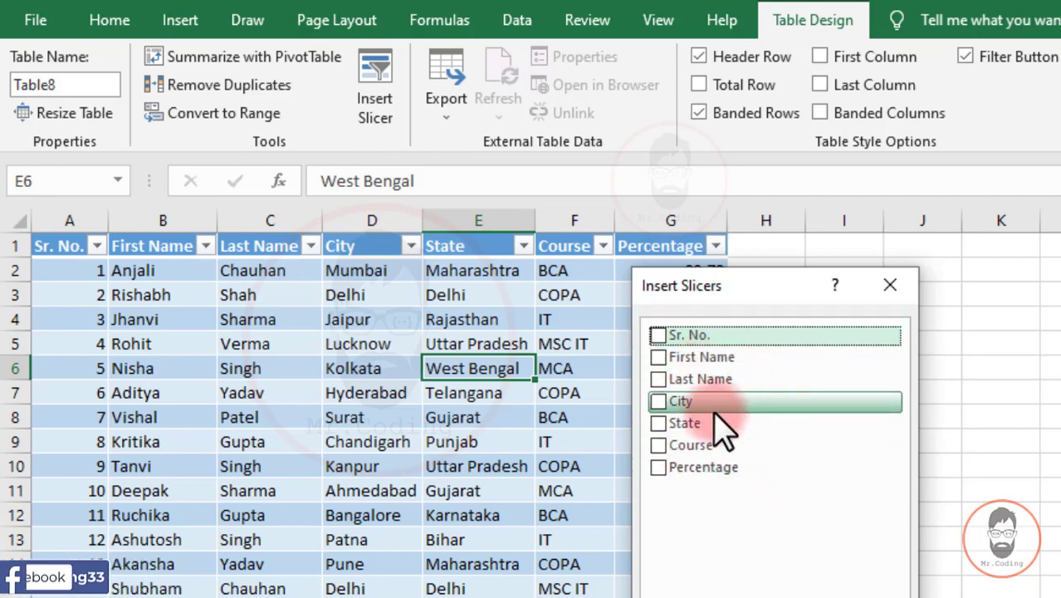
left_click(658, 446)
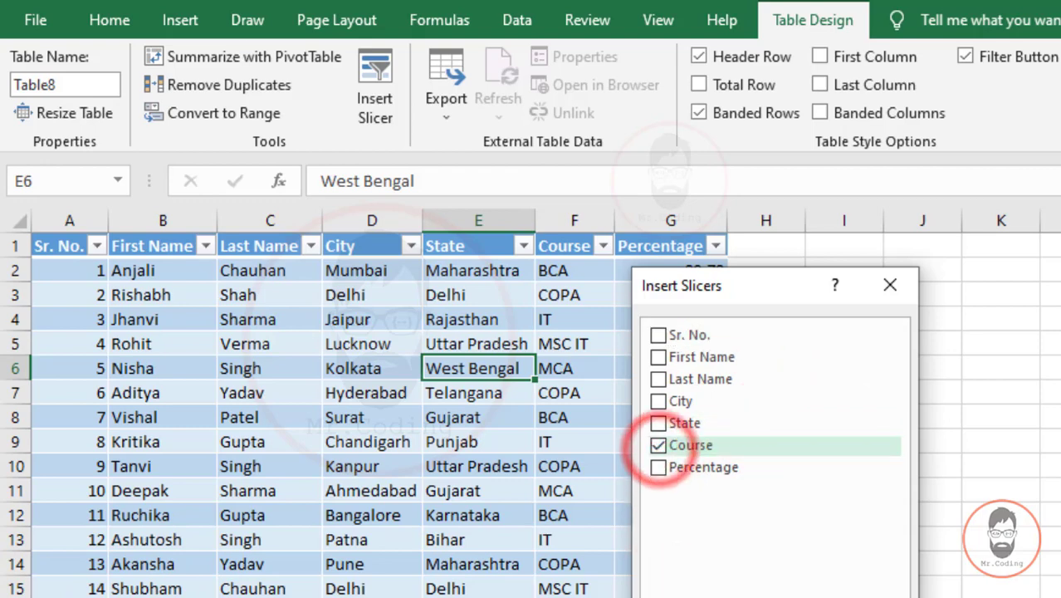
left_click(789, 597)
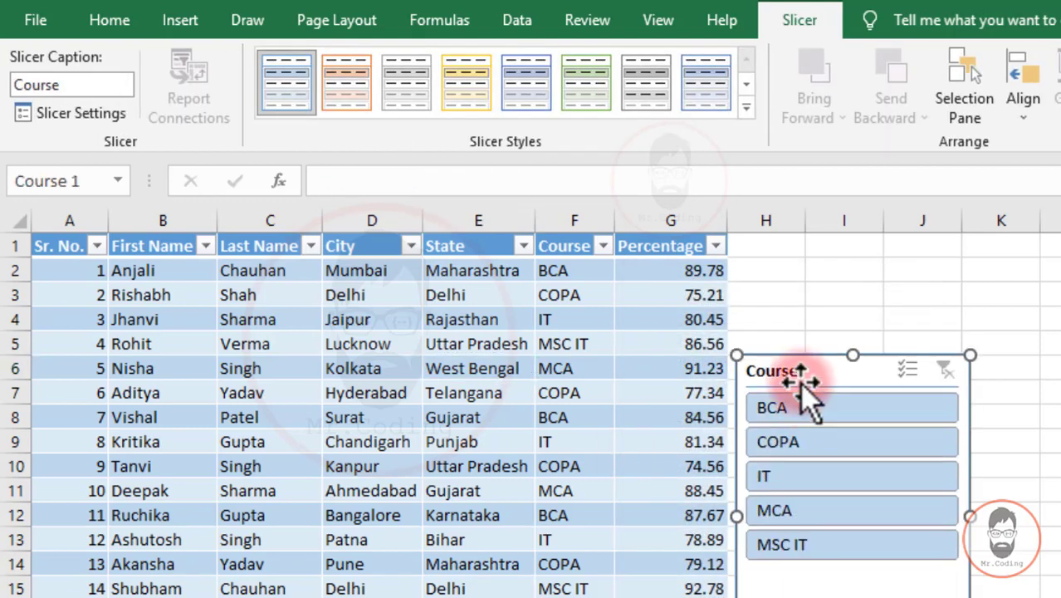
left_click_drag(799, 378, 762, 302)
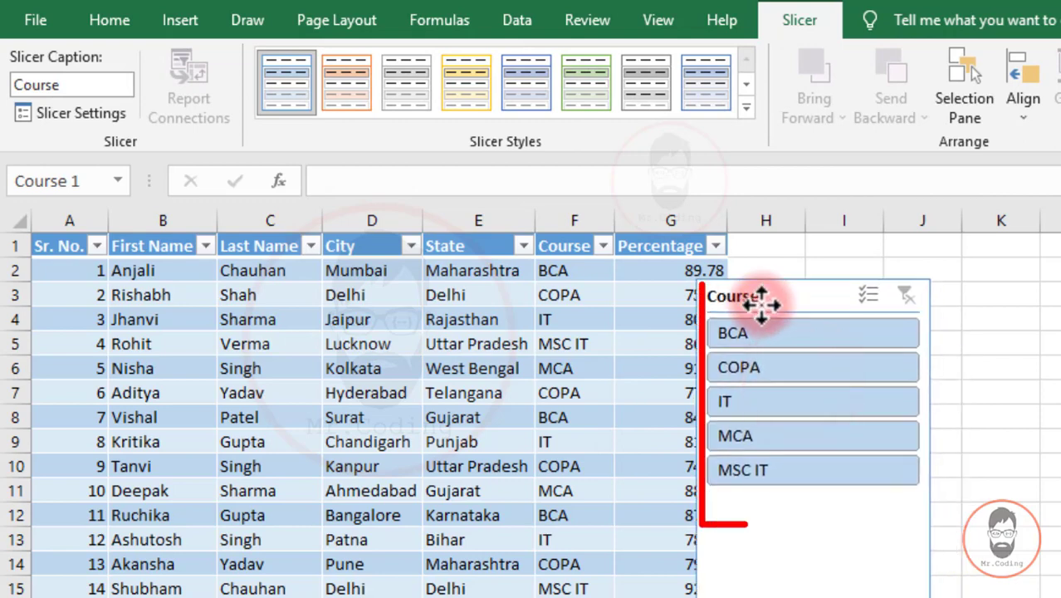
left_click_drag(813, 594, 812, 514)
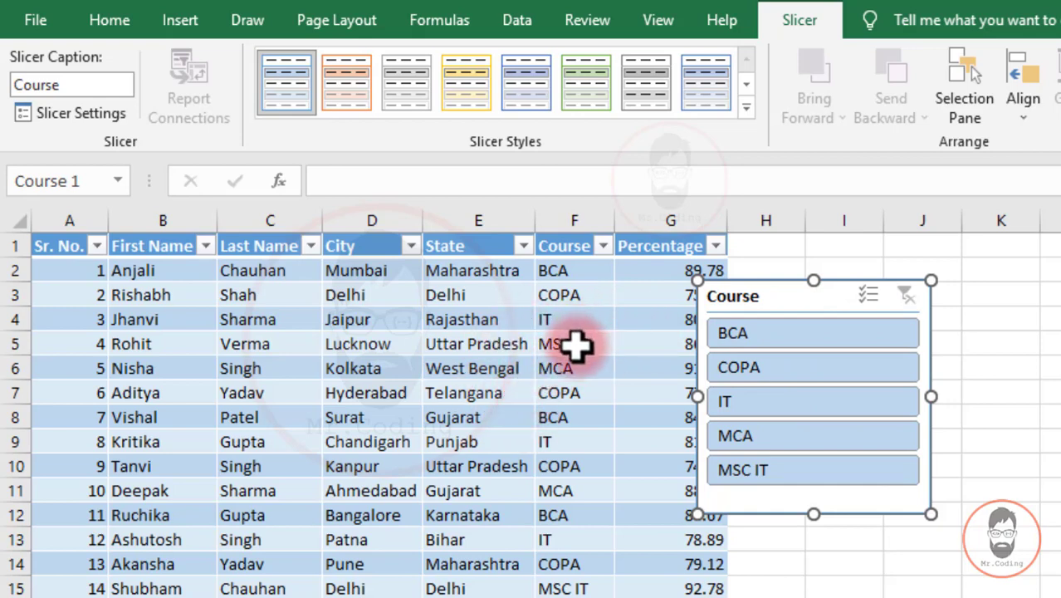
Filter the table by BCA, MCA and MSC IT in turn, and move the Course slicer clear of the Percentage column
left_click(747, 333)
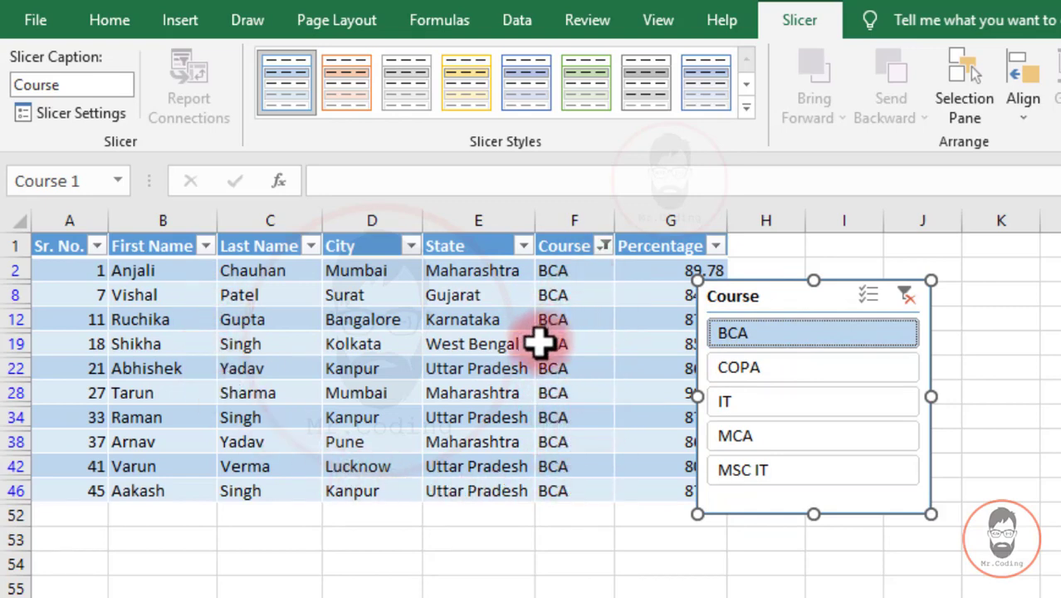
left_click(770, 445)
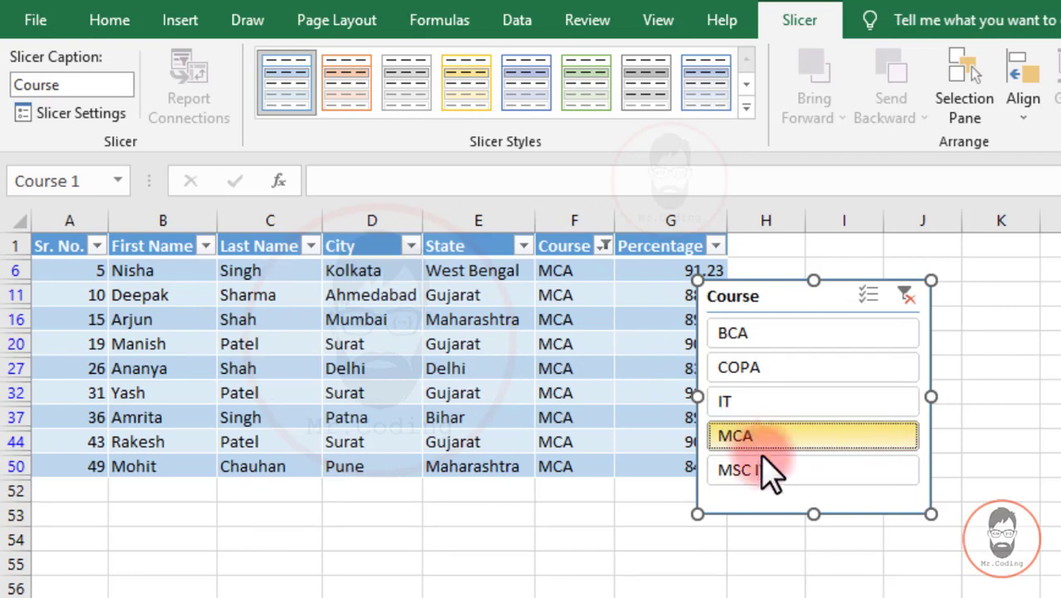
left_click(772, 473)
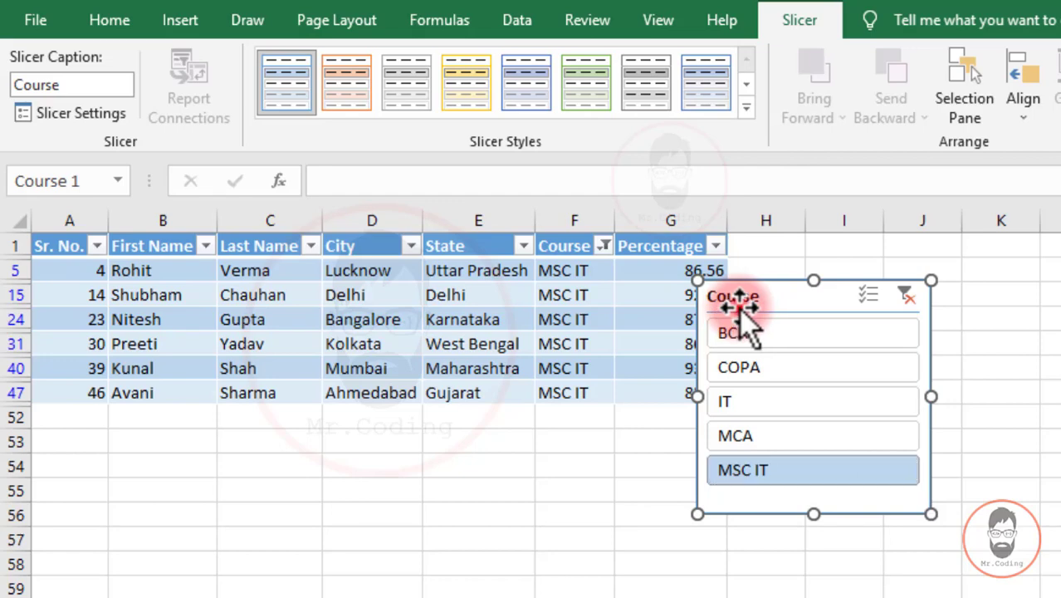
left_click_drag(738, 307, 773, 287)
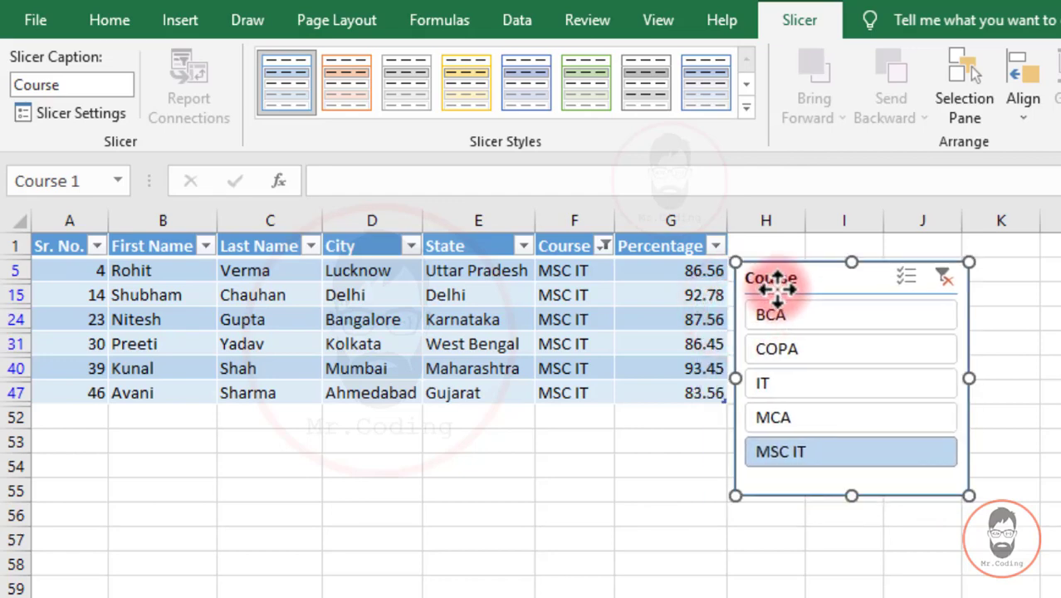
Show only the BCA rows using the Course slicer, and clear that filter to bring back all courses
left_click(824, 317)
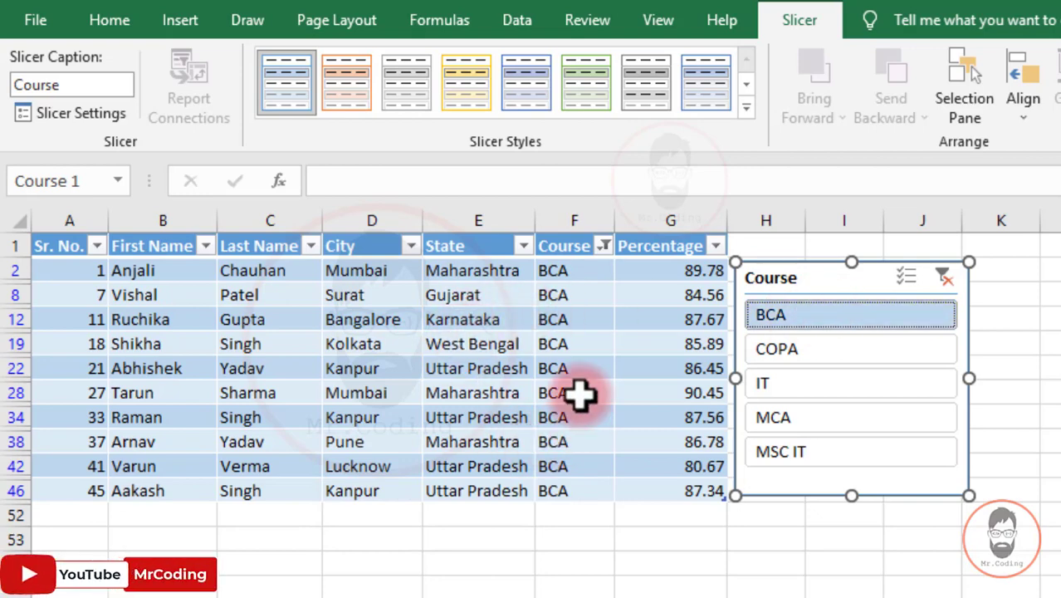
left_click(943, 277)
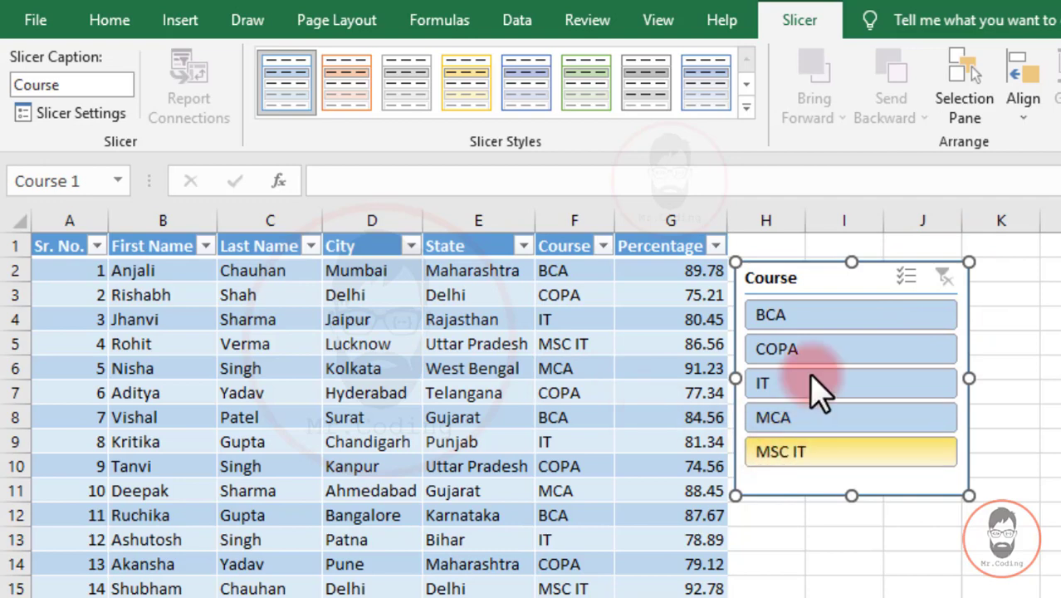
Switch the Course slicer from BCA to IT and back to BCA, one course at a time
left_click(818, 315)
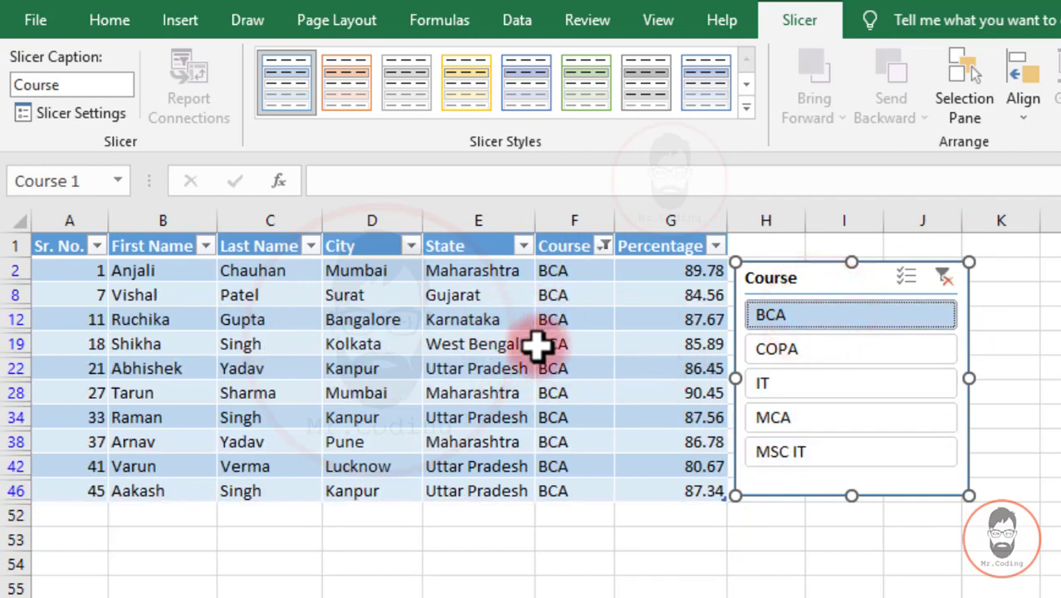
left_click(795, 384)
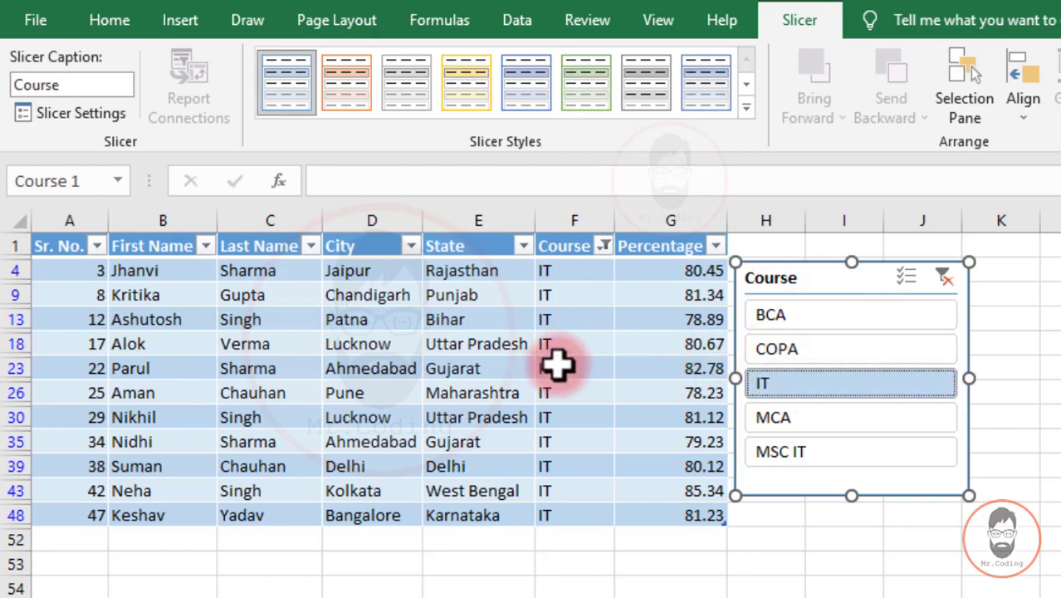
left_click(828, 317)
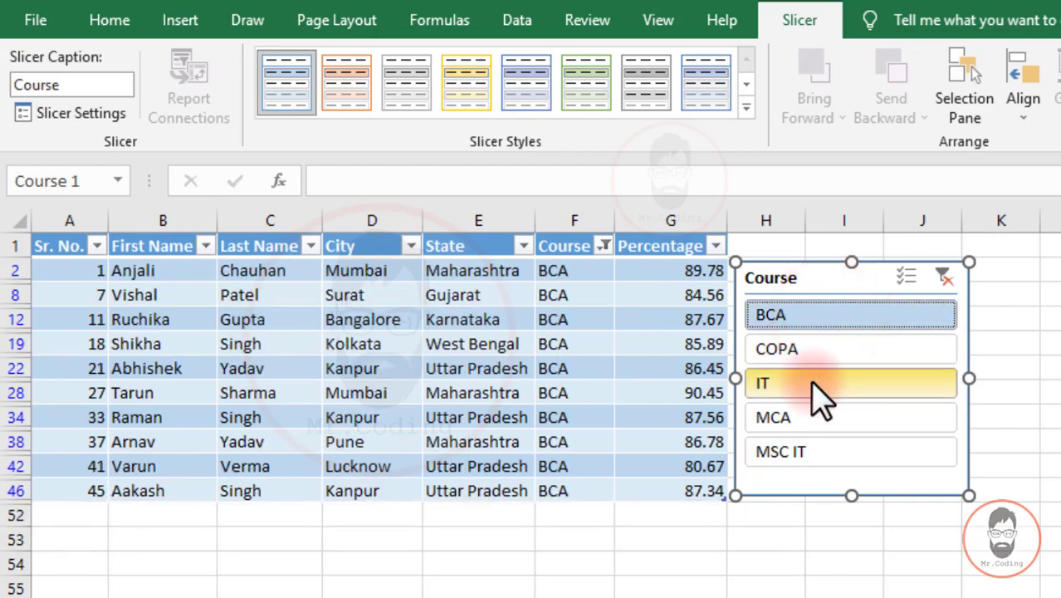
Turn on multi-select in the Course slicer, try BCA with IT and with MCA, and end with MCA and MSC IT selected
left_click(910, 278)
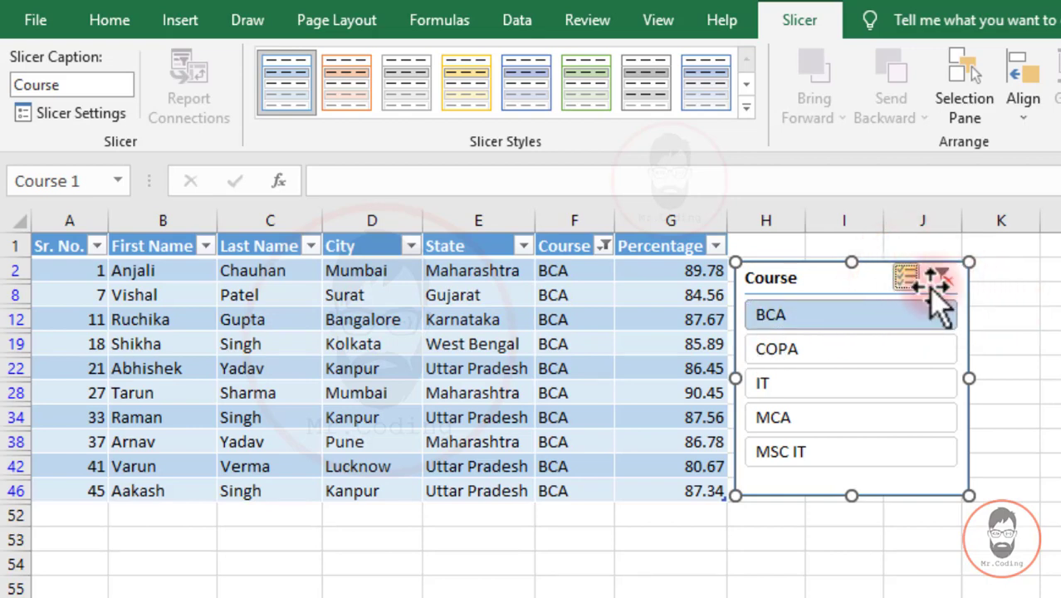
left_click(788, 384)
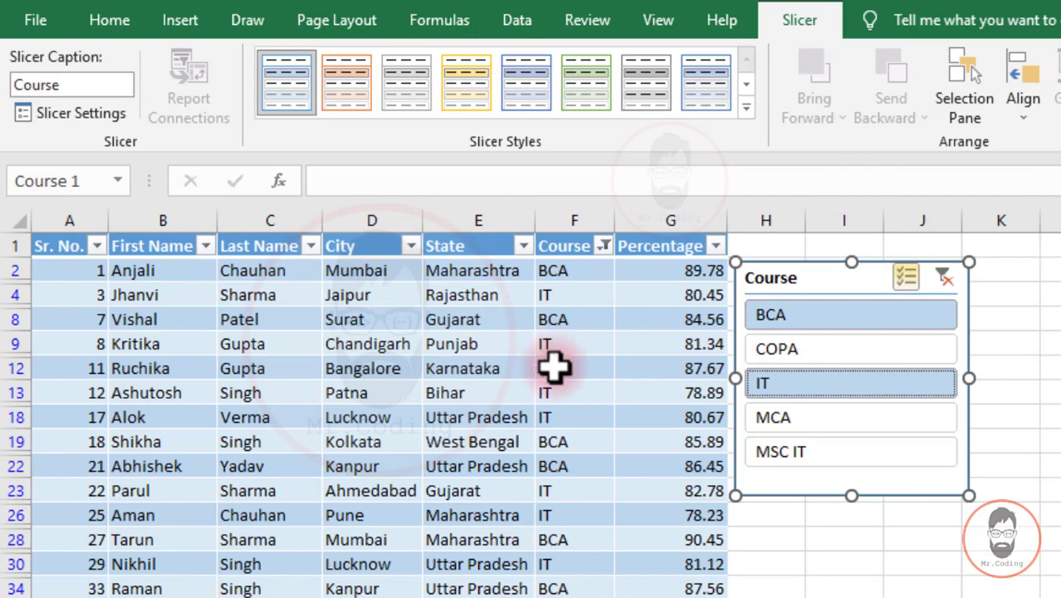
left_click(783, 386)
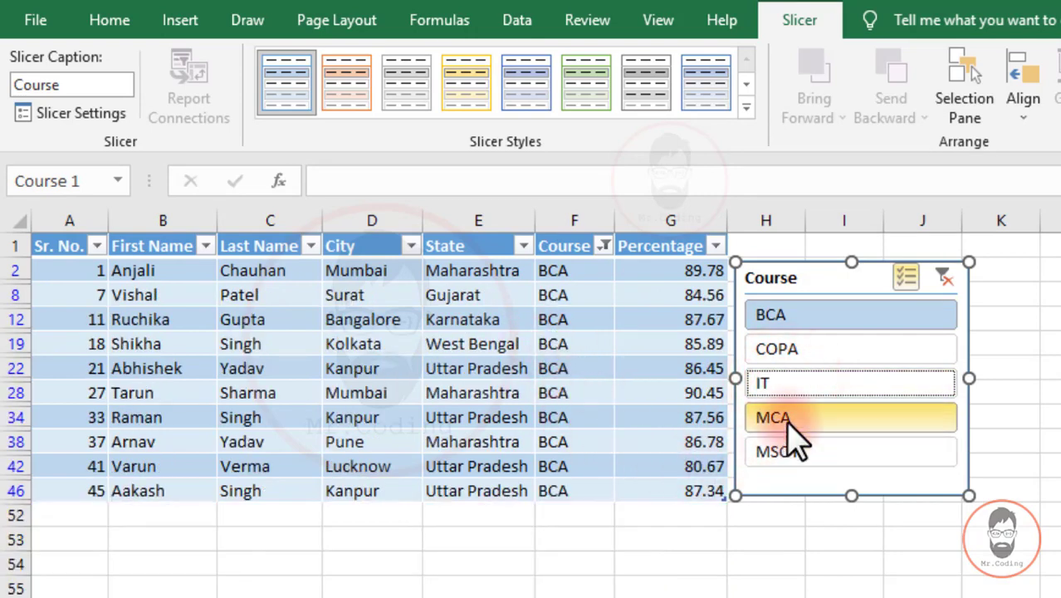
left_click(785, 421)
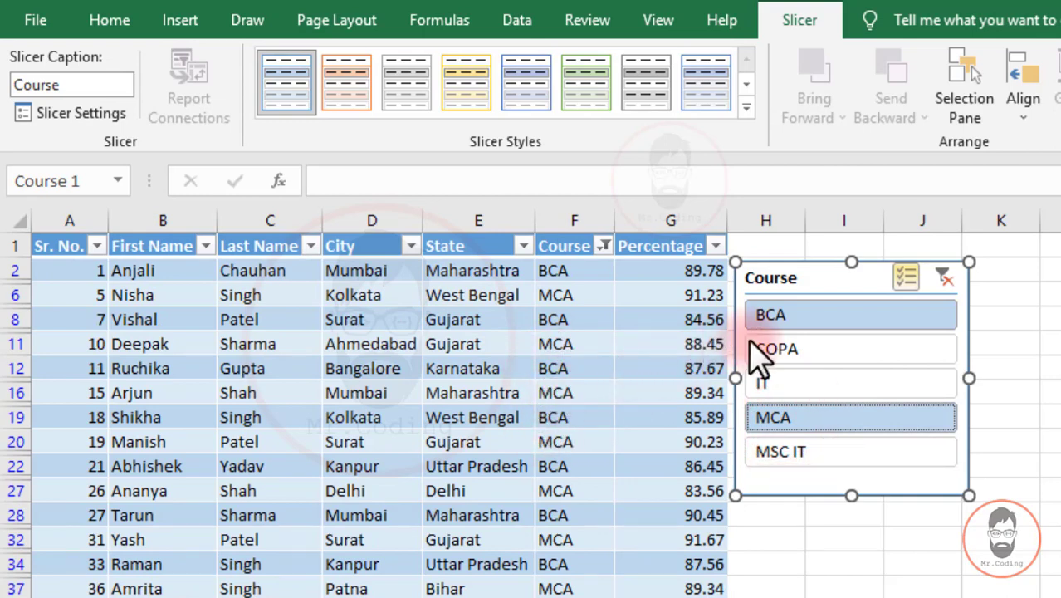
left_click(806, 316)
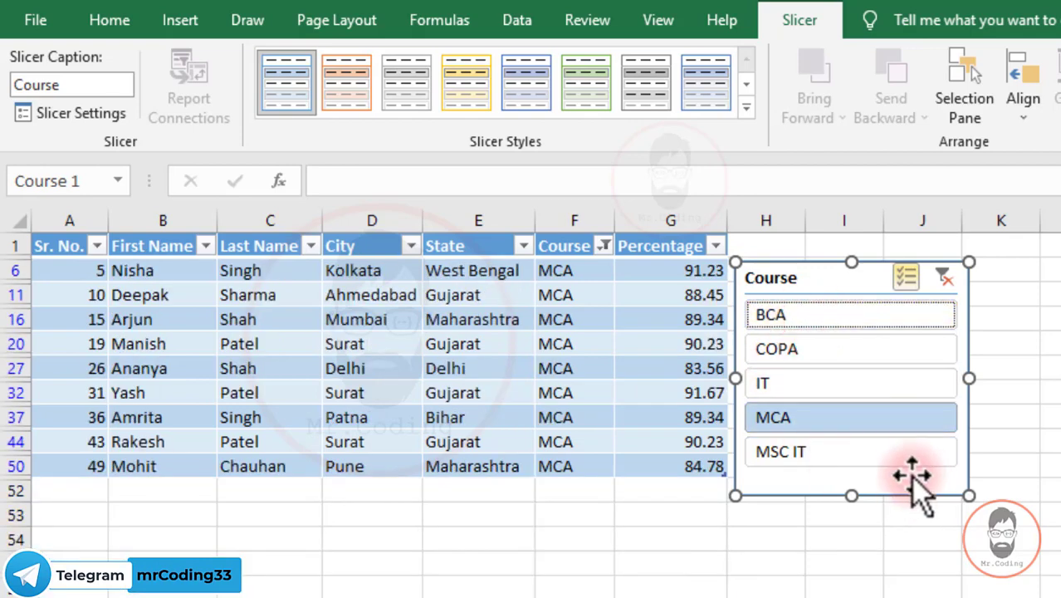
left_click(820, 456)
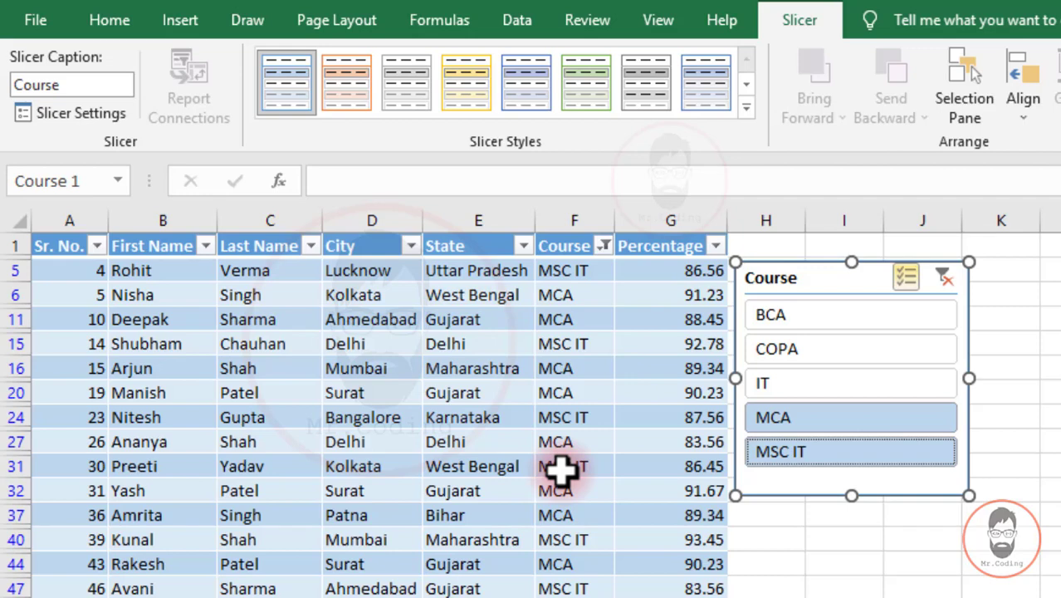
Add BCA to the Course slicer's multiple selection, turn multi-select off, and filter the table to IT only
left_click(906, 277)
left_click(834, 322)
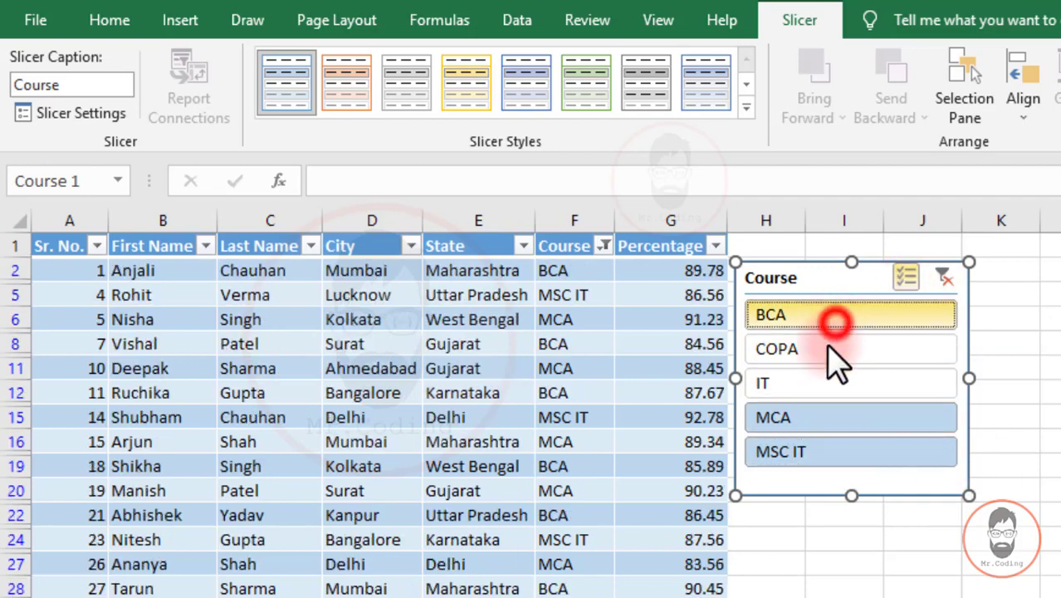
left_click(906, 277)
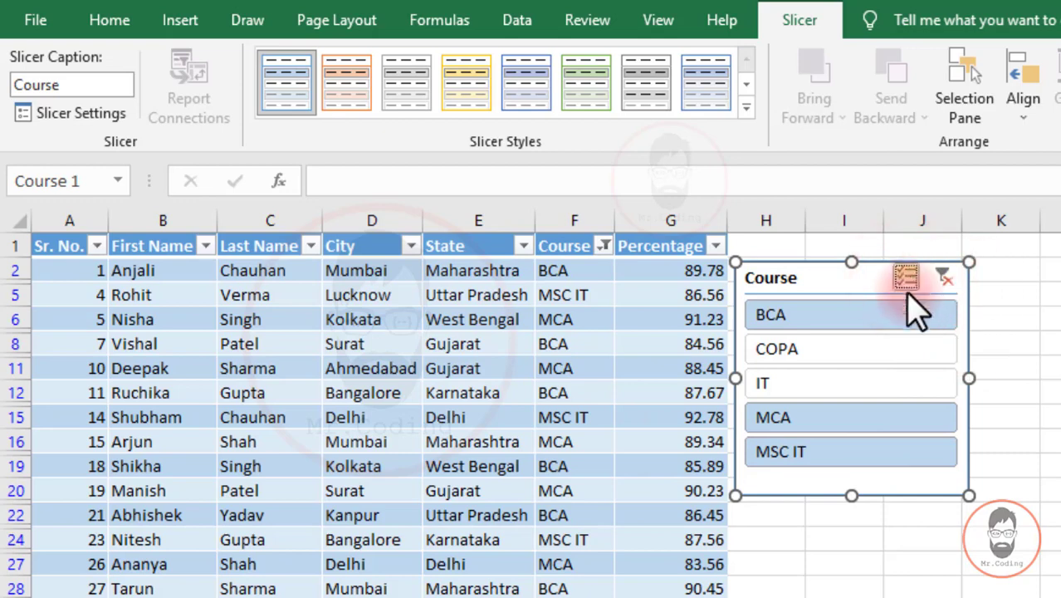
left_click(806, 384)
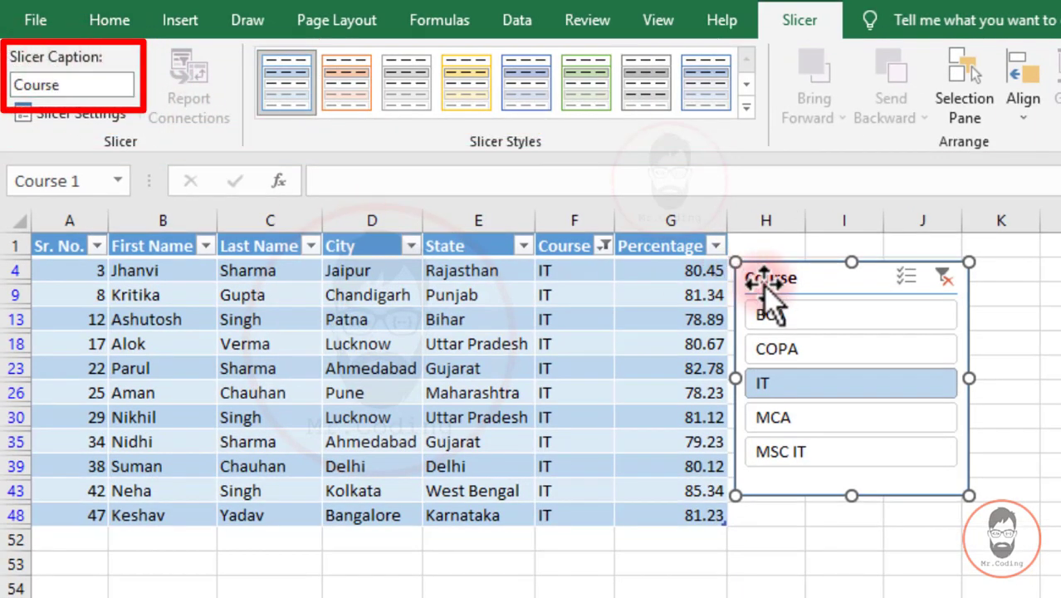
Change the Course slicer's caption to "Select Course" and use the slicer to show only the MCA rows
left_click_drag(808, 282, 804, 282)
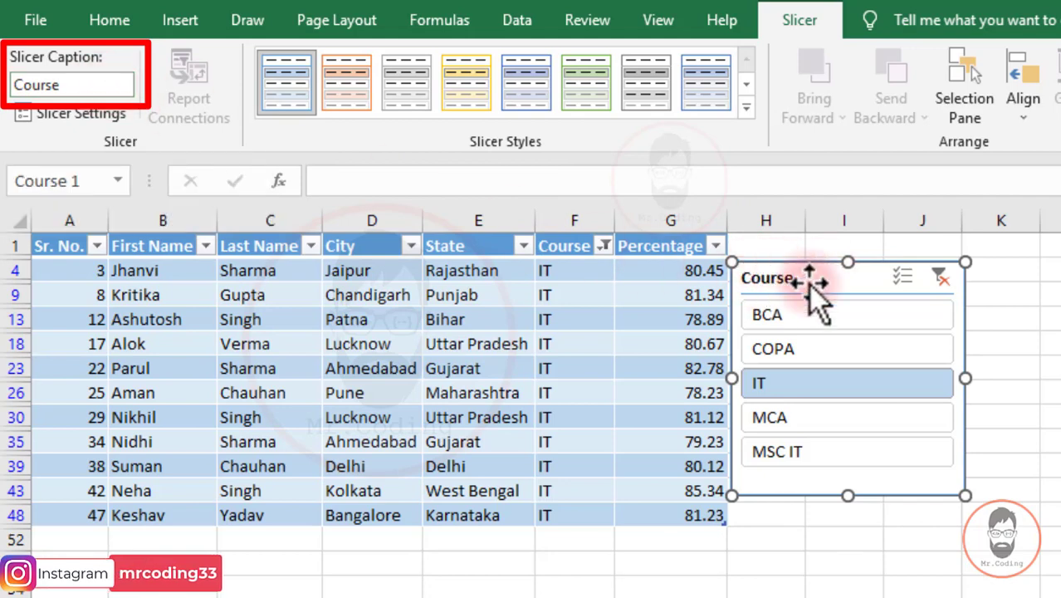
double_click(84, 83)
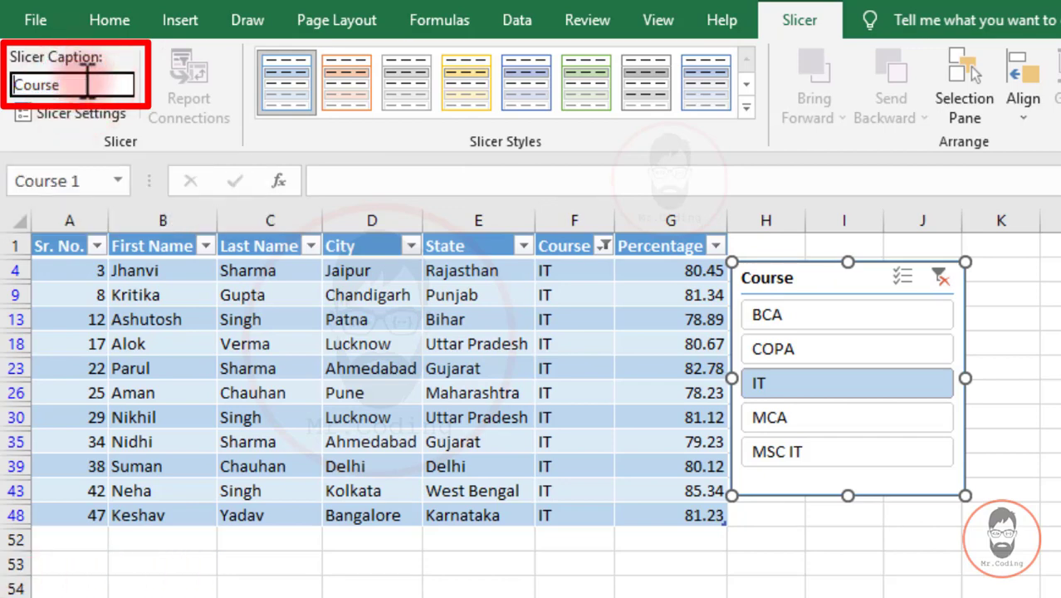
type("Select")
key("Return")
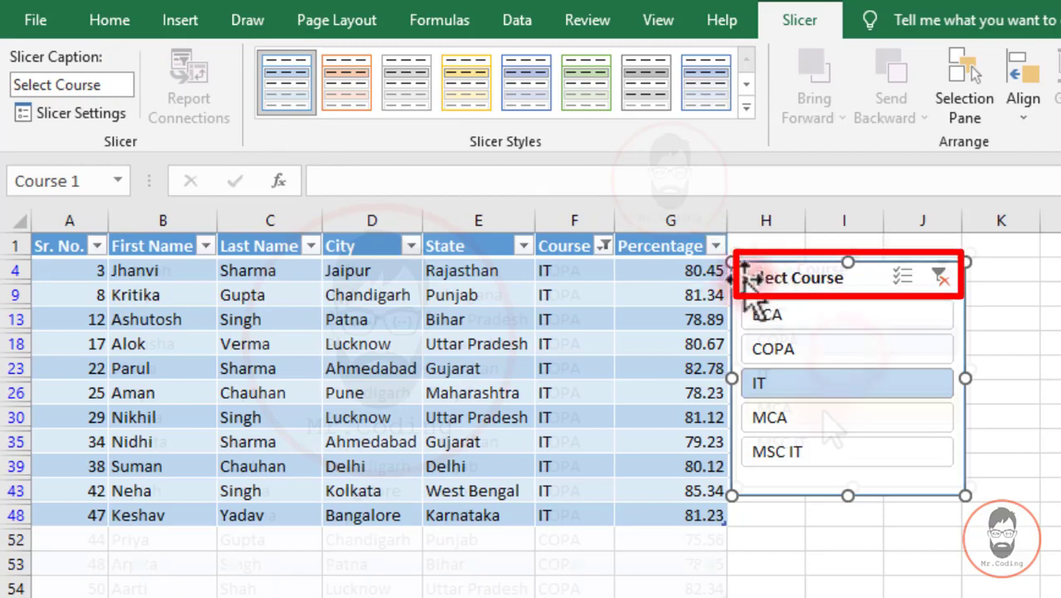
left_click(824, 414)
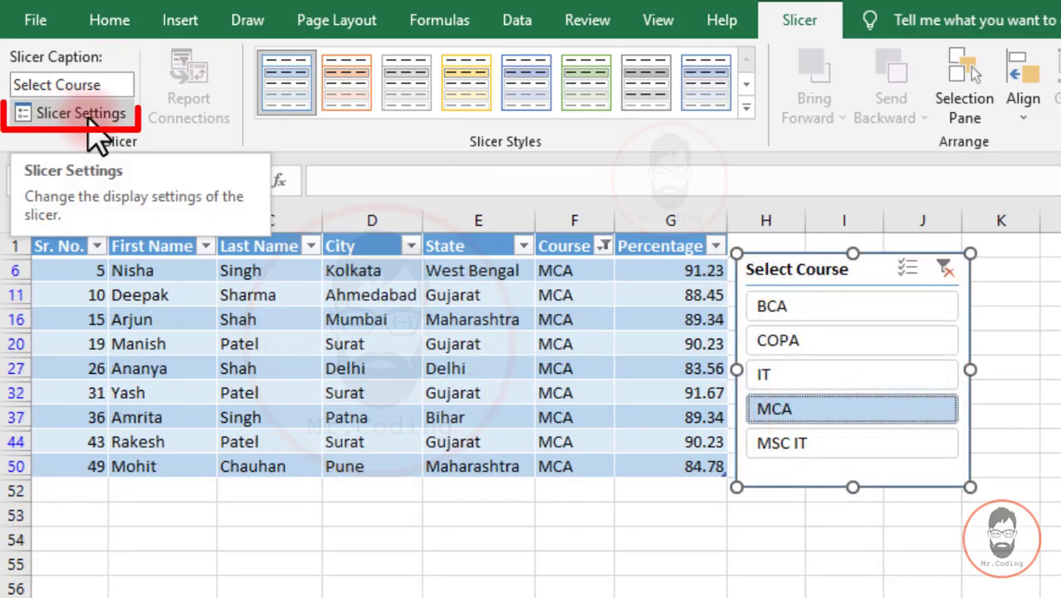
Try the Descending (Z to A) item order in the Select Course slicer's settings and close them with Ascending (A to Z) selected
left_click(90, 121)
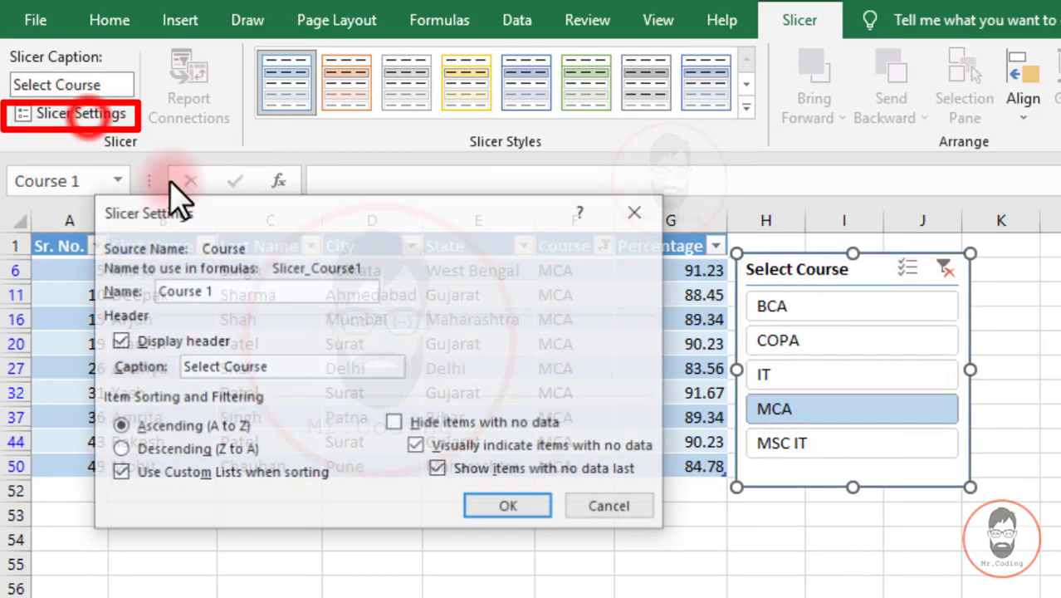
left_click_drag(377, 226, 486, 240)
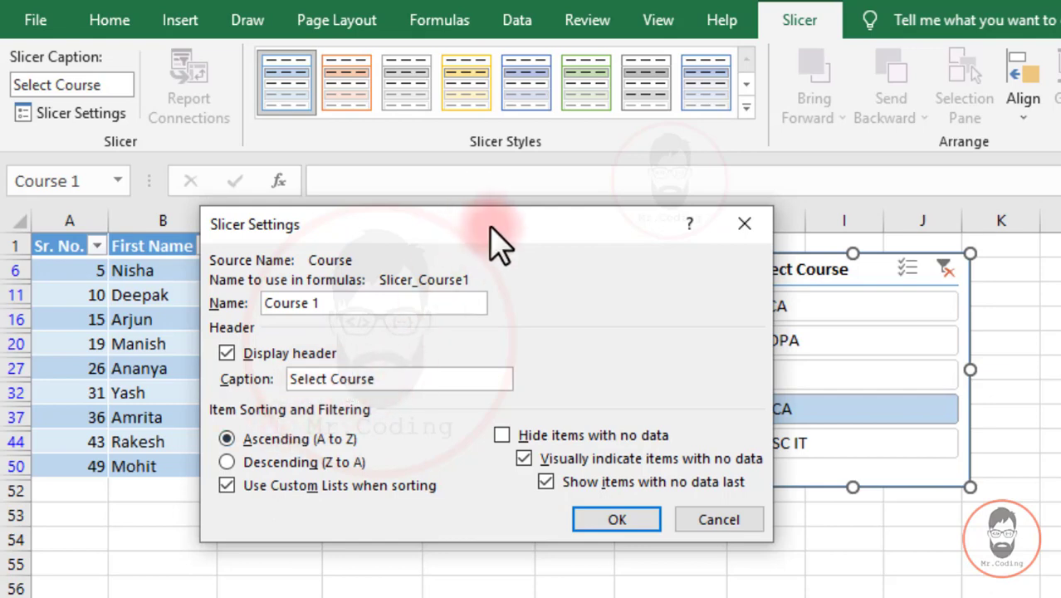
left_click_drag(480, 226, 442, 214)
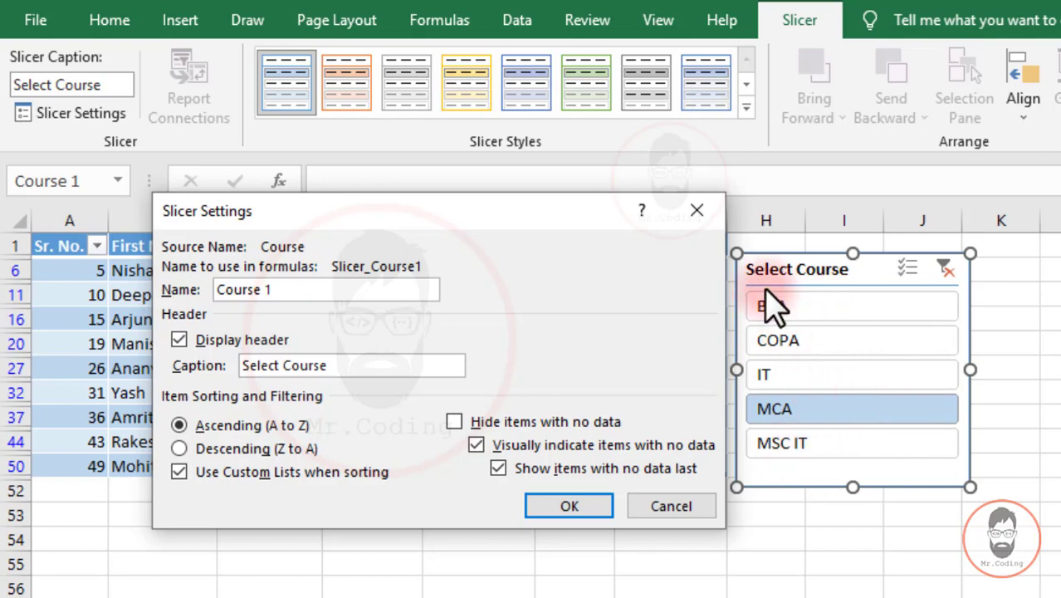
left_click(215, 456)
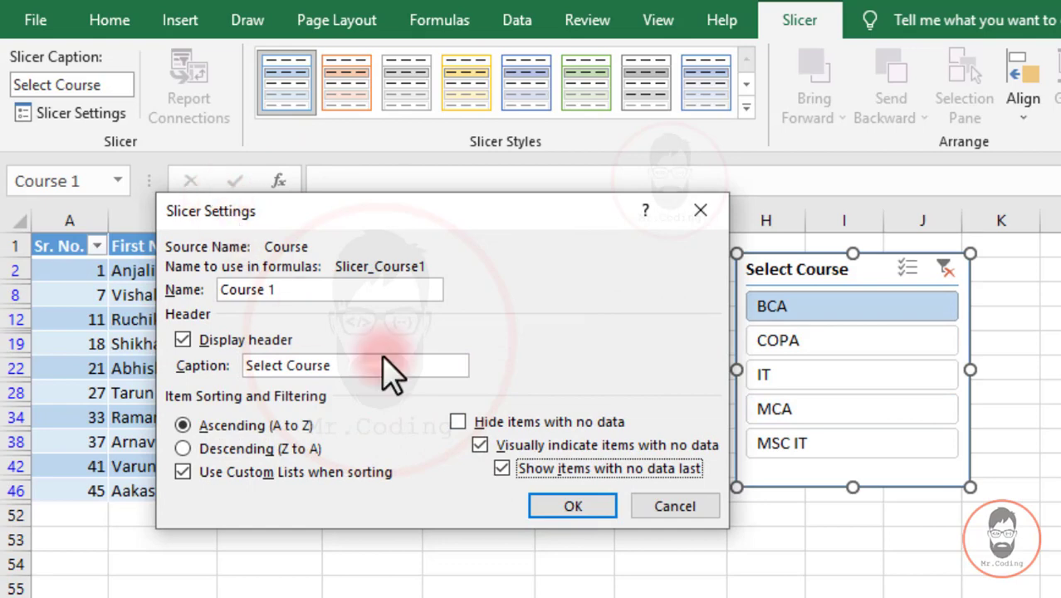
left_click(572, 508)
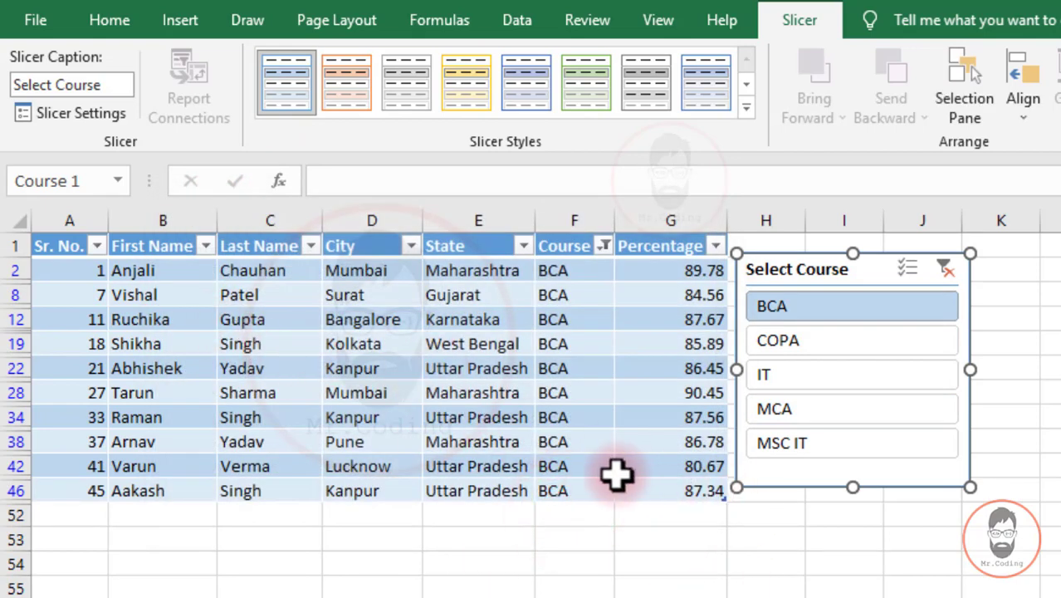
Examine the available styles for the Select Course slicer and the options for creating a new slicer style
left_click(572, 346)
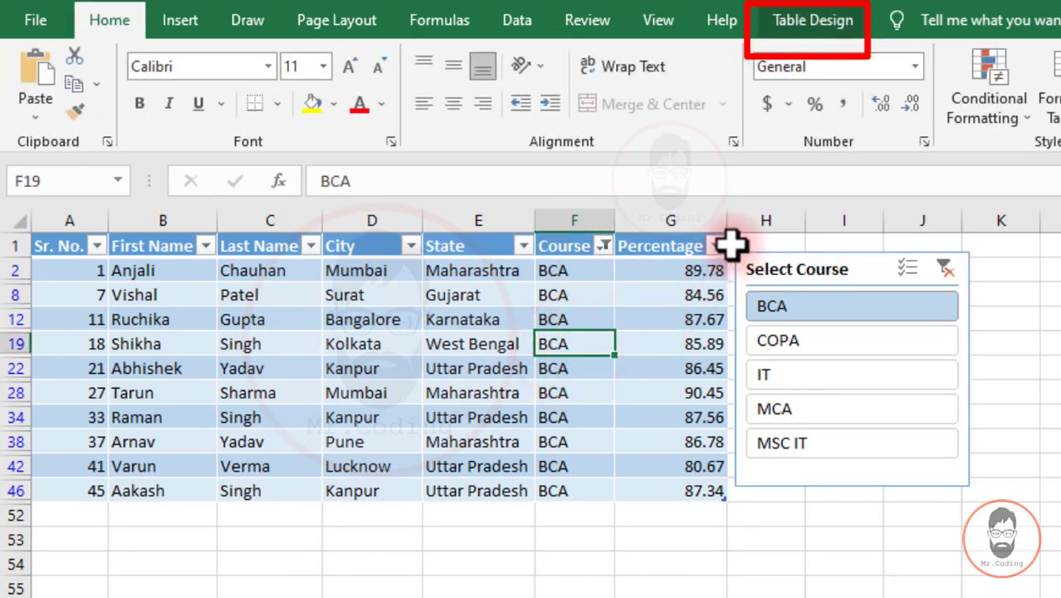
left_click(841, 259)
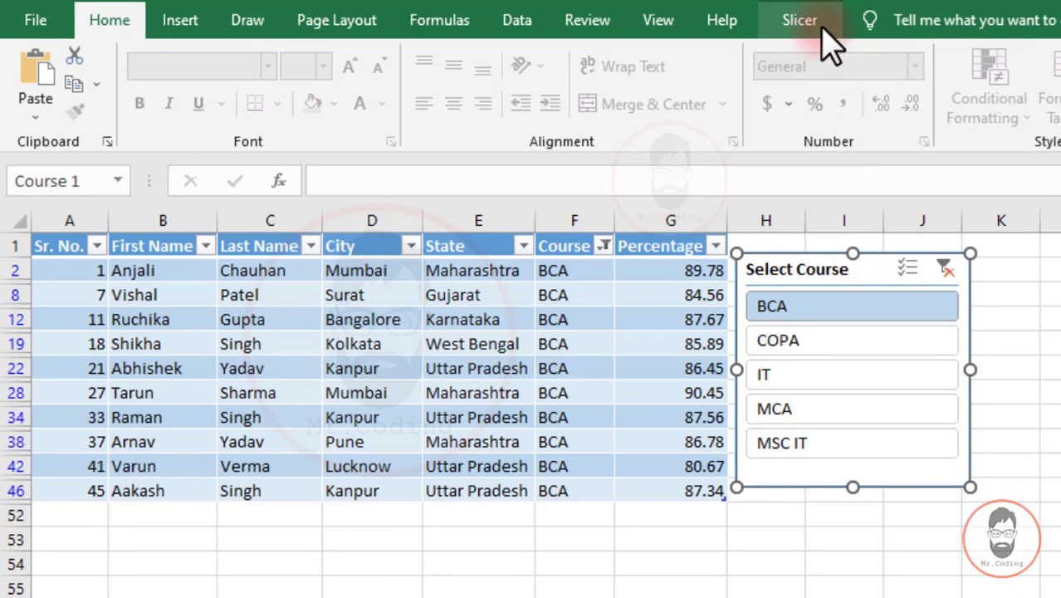
left_click(799, 21)
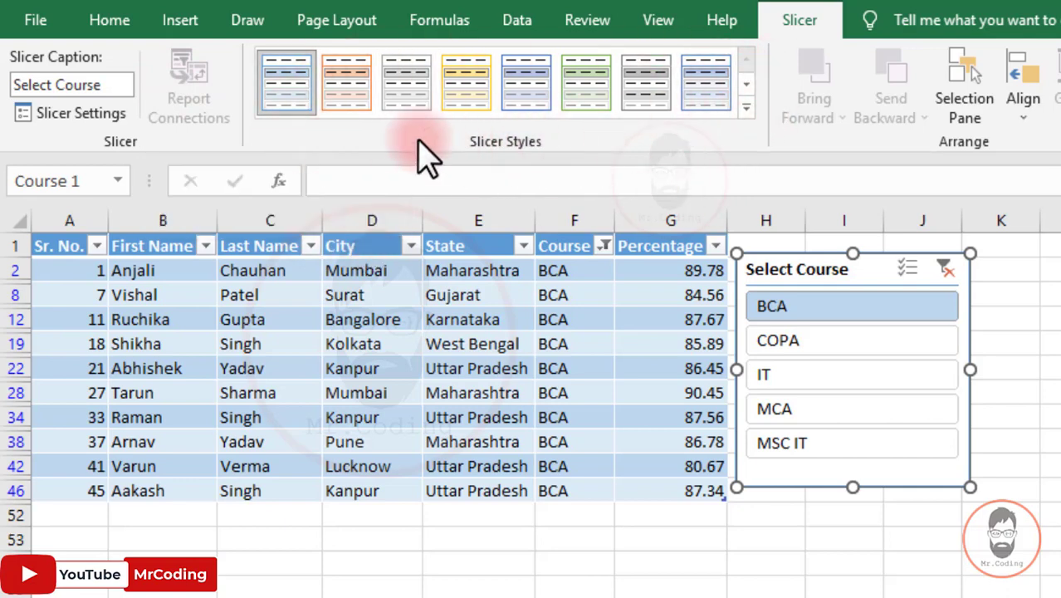
left_click(746, 107)
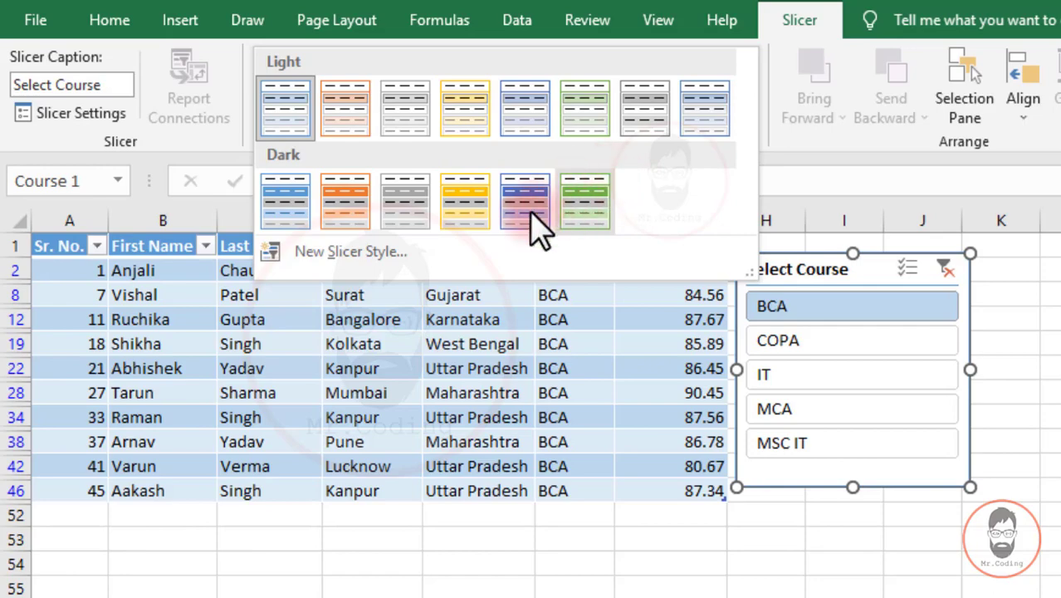
left_click(349, 253)
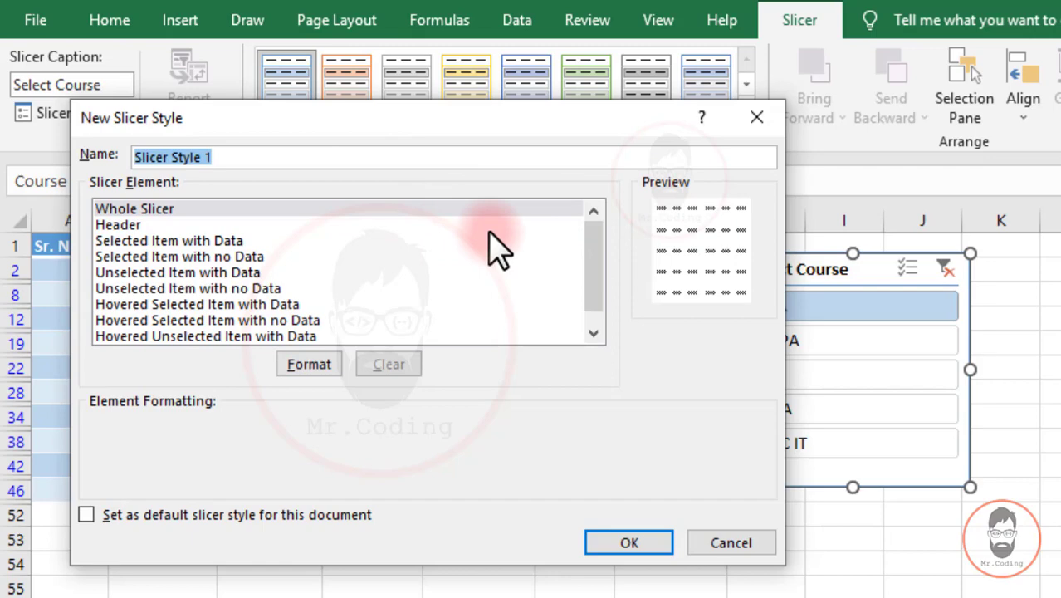
left_click(756, 117)
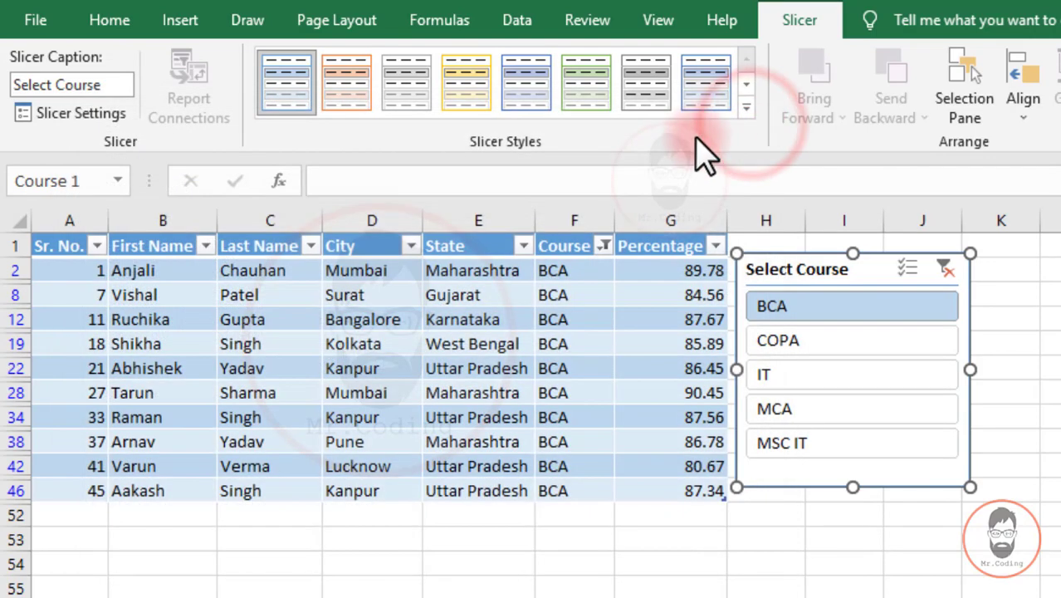
Apply the dark orange style to the Select Course slicer, try the BCA filter, and clear it to show all courses
left_click(746, 107)
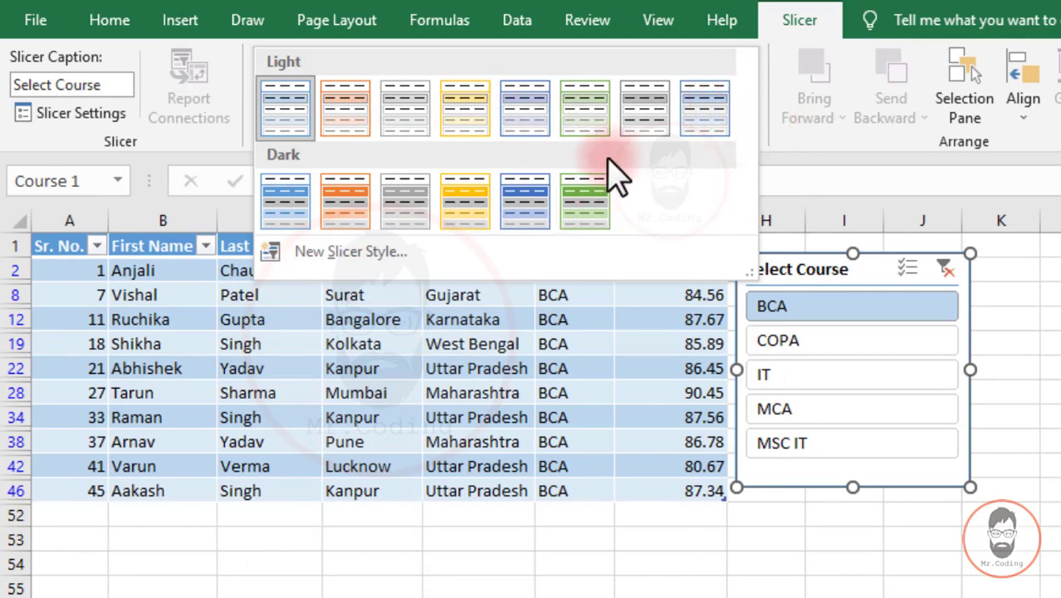
left_click(347, 204)
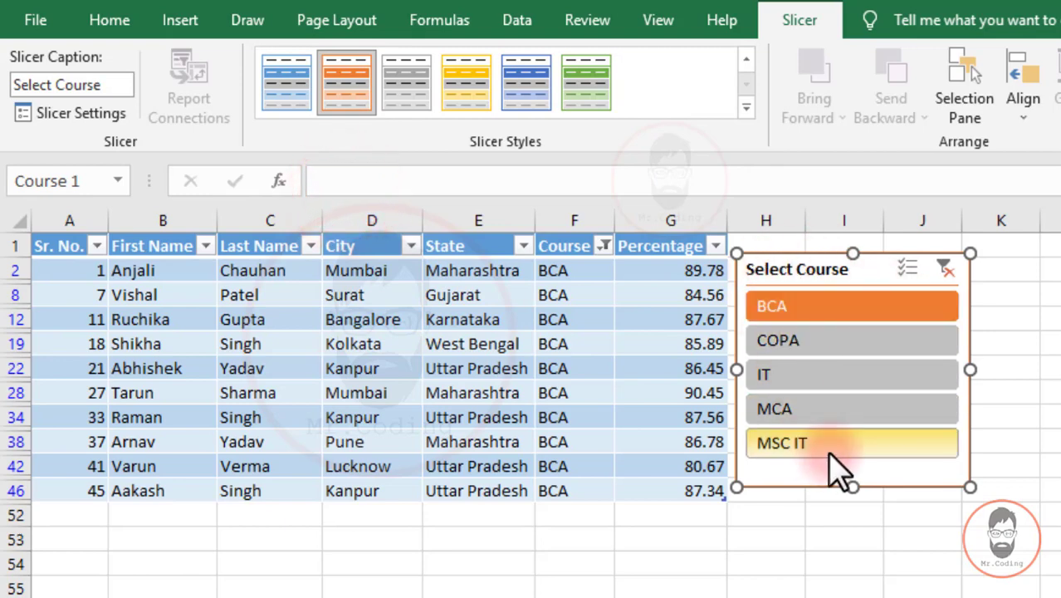
left_click(945, 268)
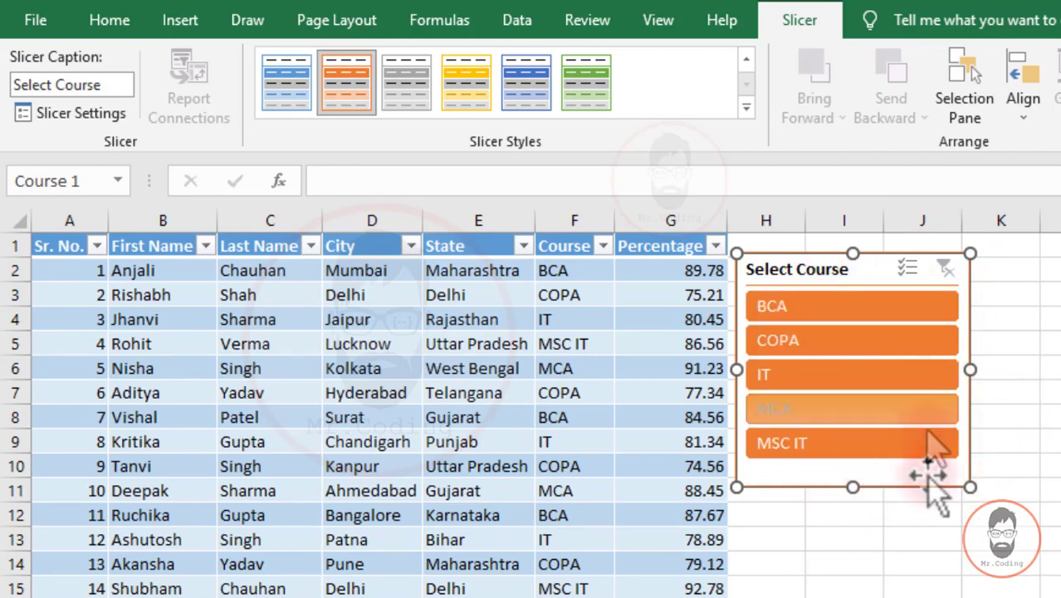
left_click(814, 308)
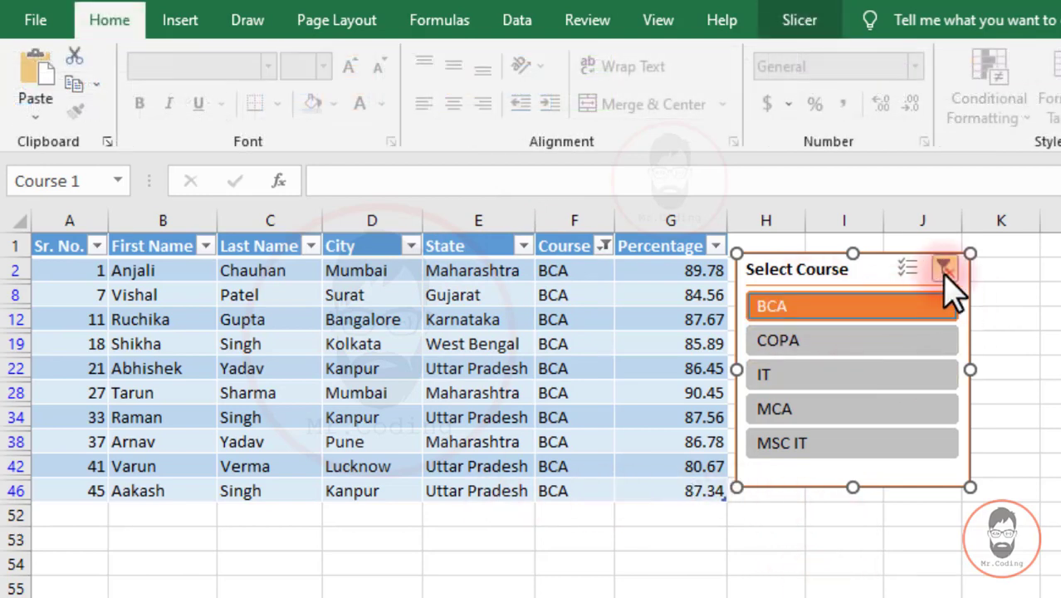
left_click(944, 271)
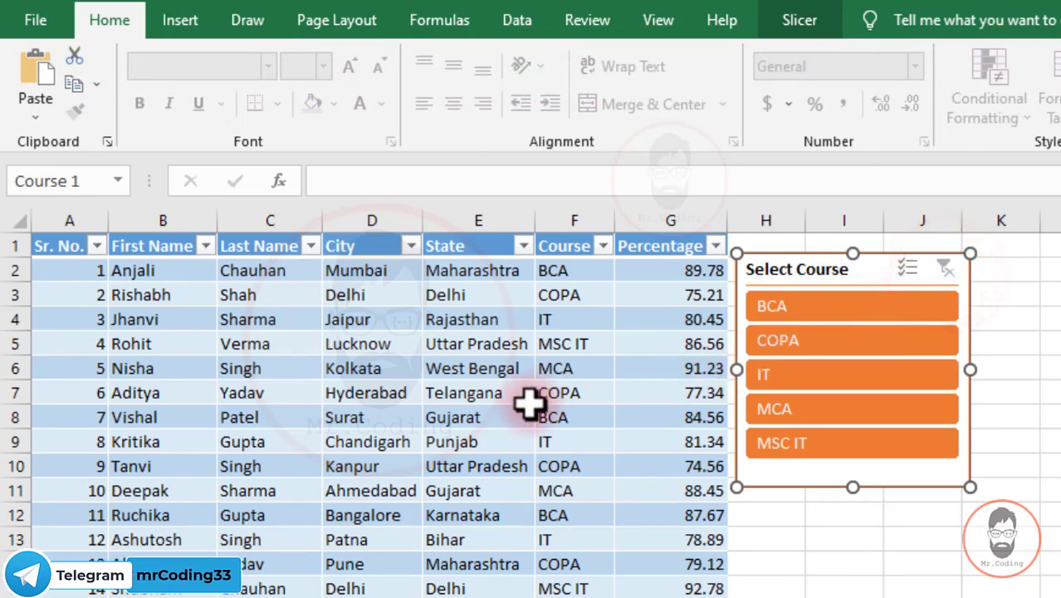
Insert a second slicer for the table's State column
left_click(462, 323)
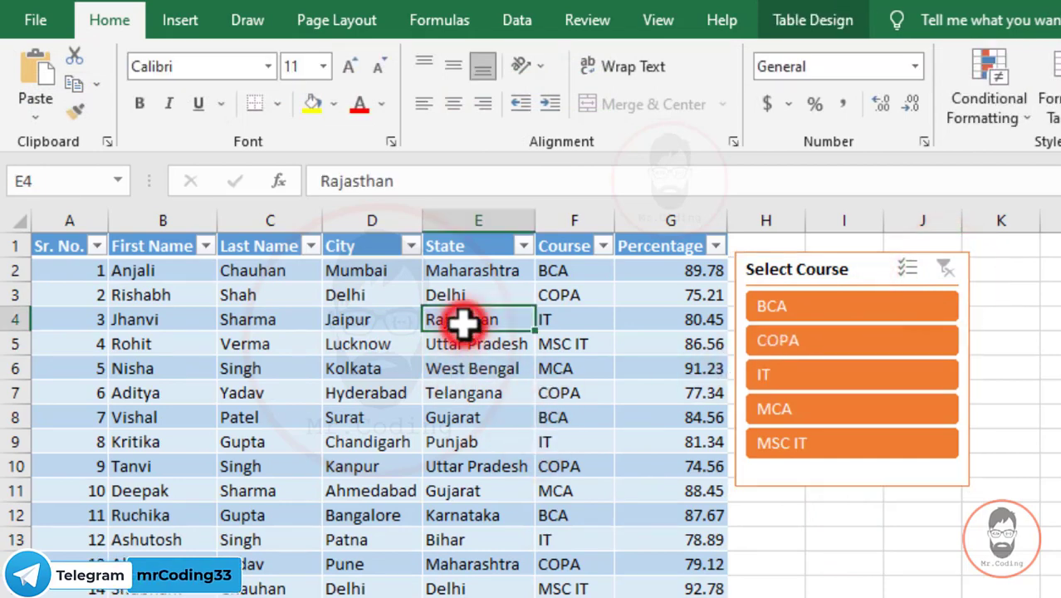
left_click(821, 25)
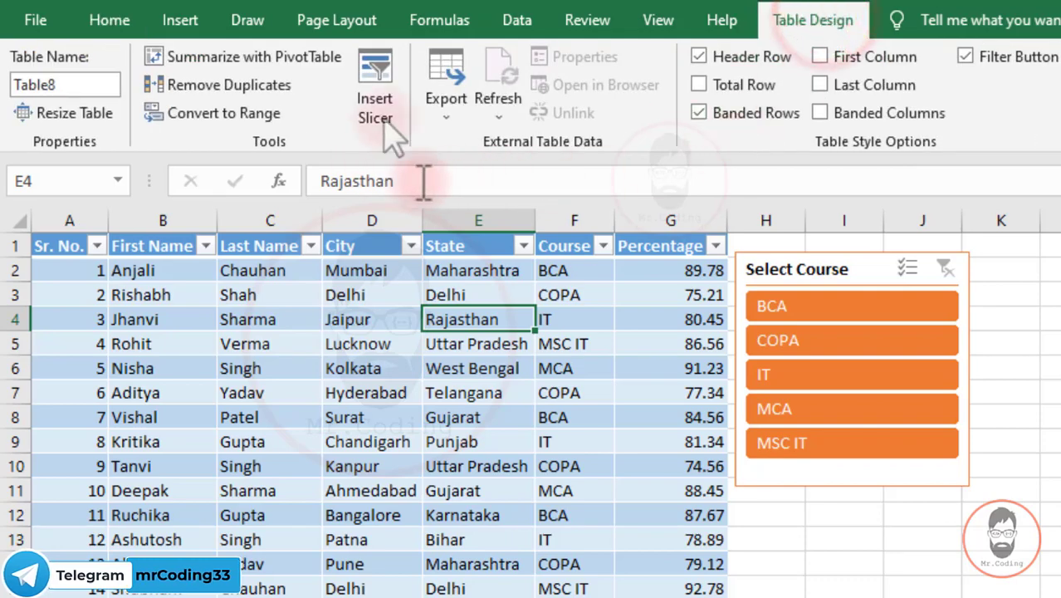
left_click(389, 76)
left_click_drag(369, 105, 730, 259)
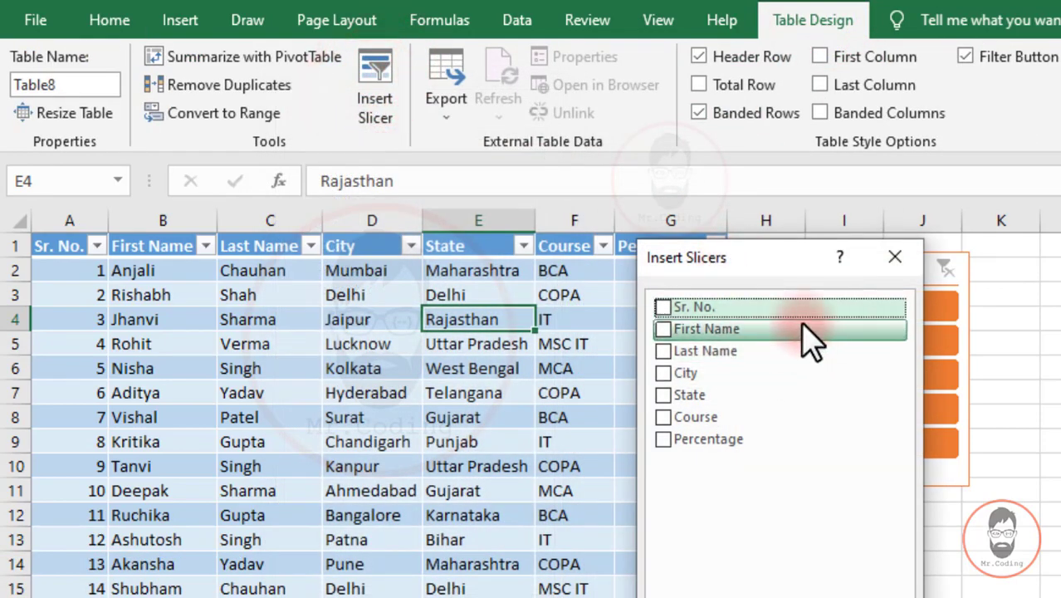
left_click(664, 396)
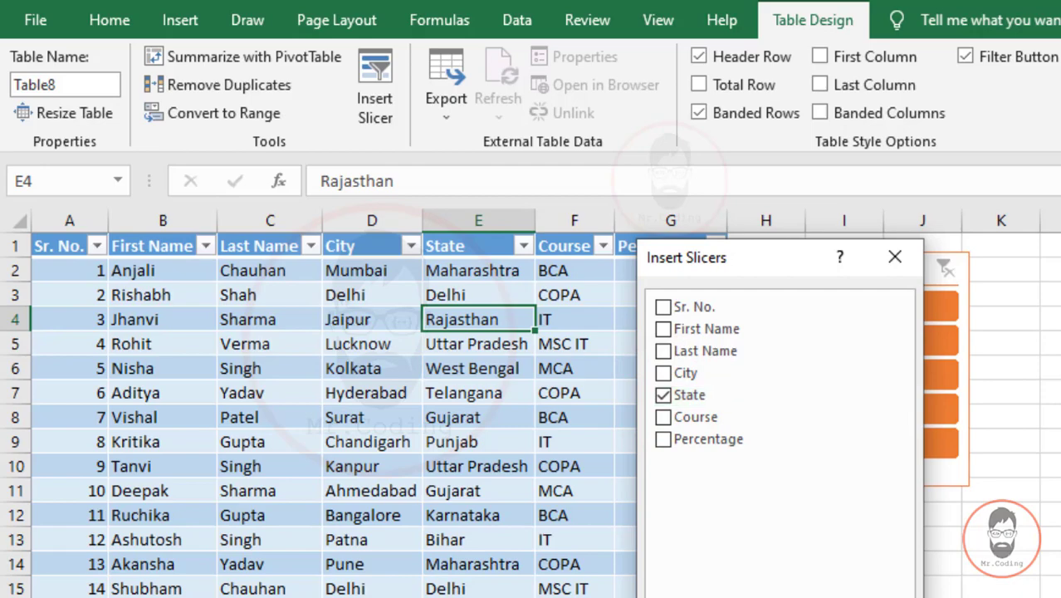
key("Return")
Place the Select Course slicer over the Percentage column's edge and the State slicer directly beside it without overlap
left_click_drag(812, 374, 1035, 279)
left_click_drag(825, 269, 748, 280)
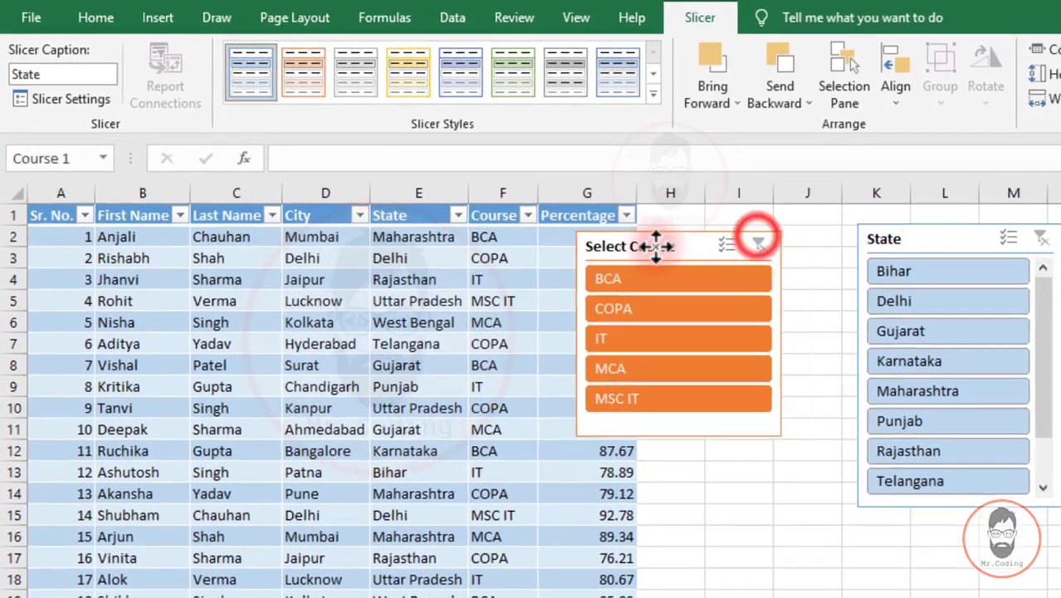
left_click_drag(656, 245, 642, 240)
left_click_drag(907, 239, 811, 245)
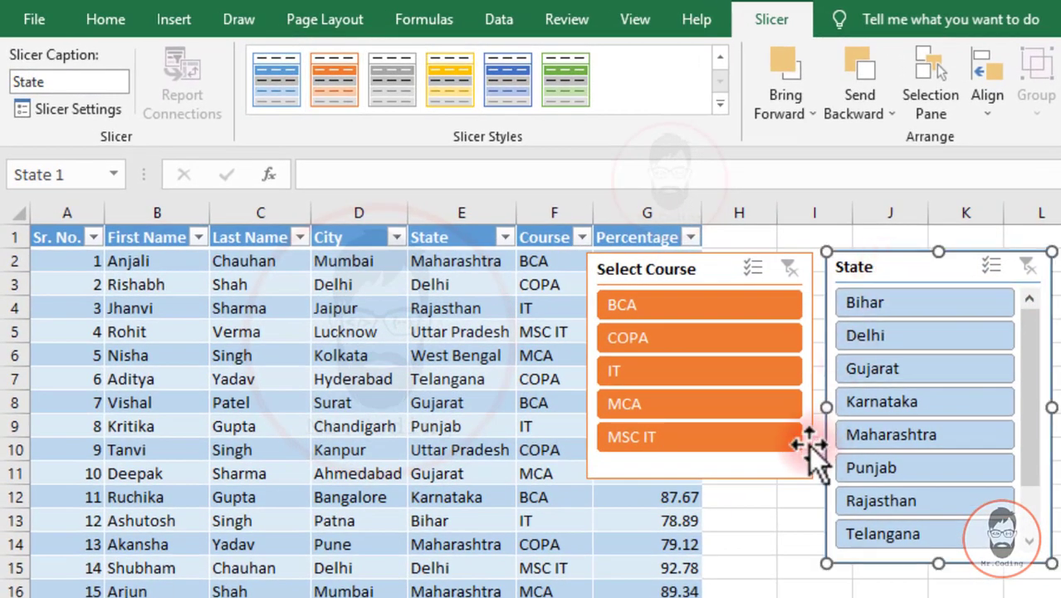
Filter the table by BCA and then MCA, and narrow the MCA rows to Gujarat with the State slicer
left_click(640, 307)
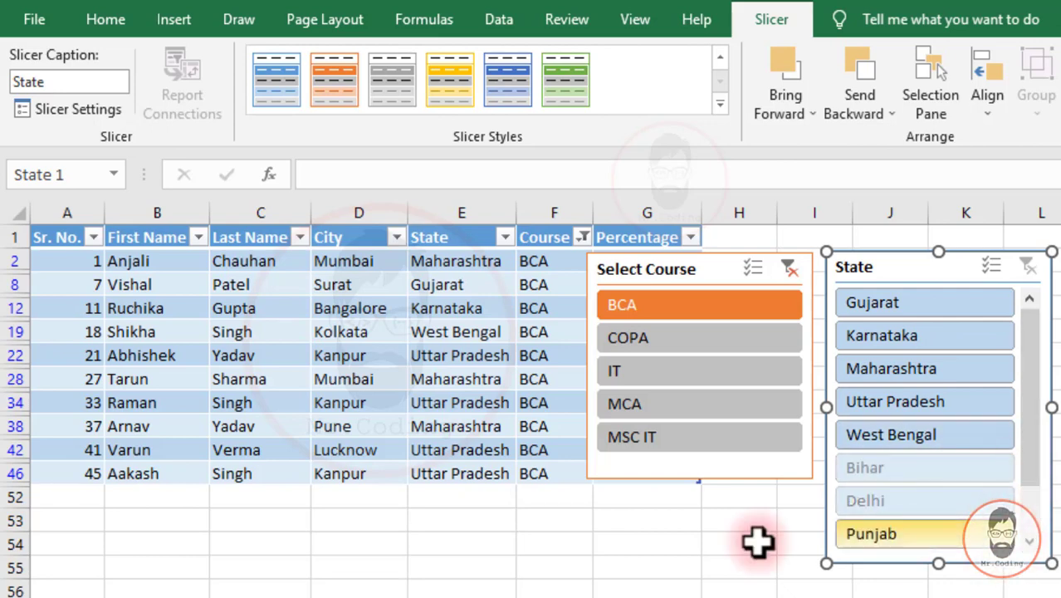
left_click(645, 407)
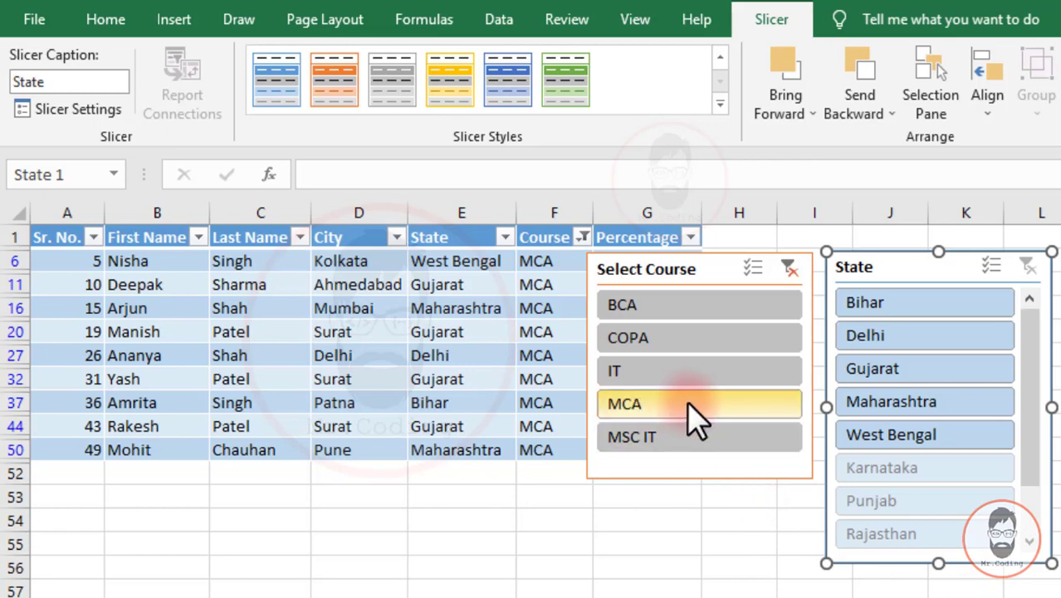
left_click(919, 371)
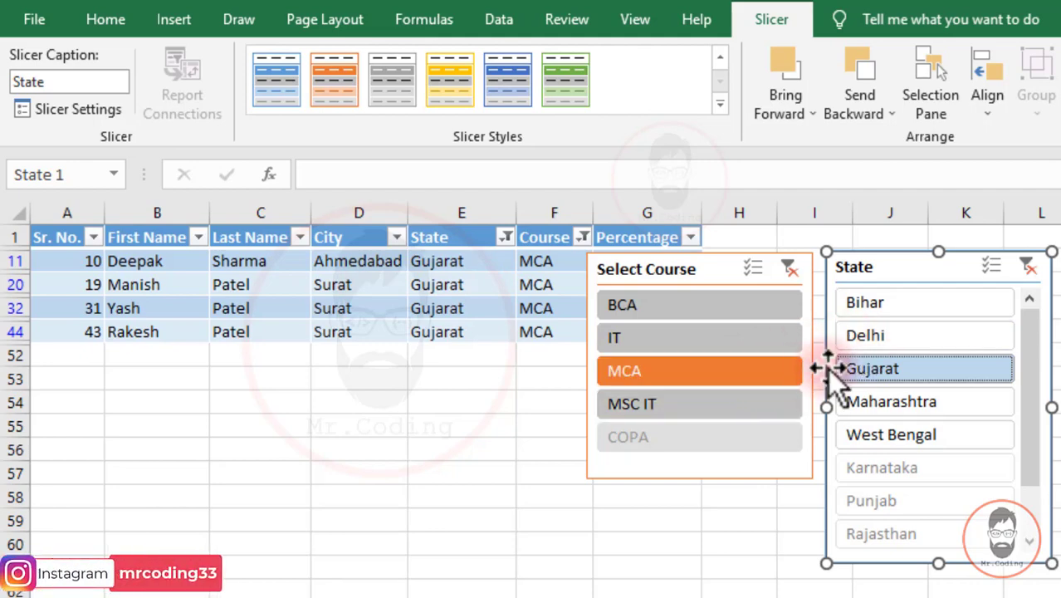
Switch the State slicer to Delhi and then Maharashtra, and change the course filter to BCA
left_click(892, 339)
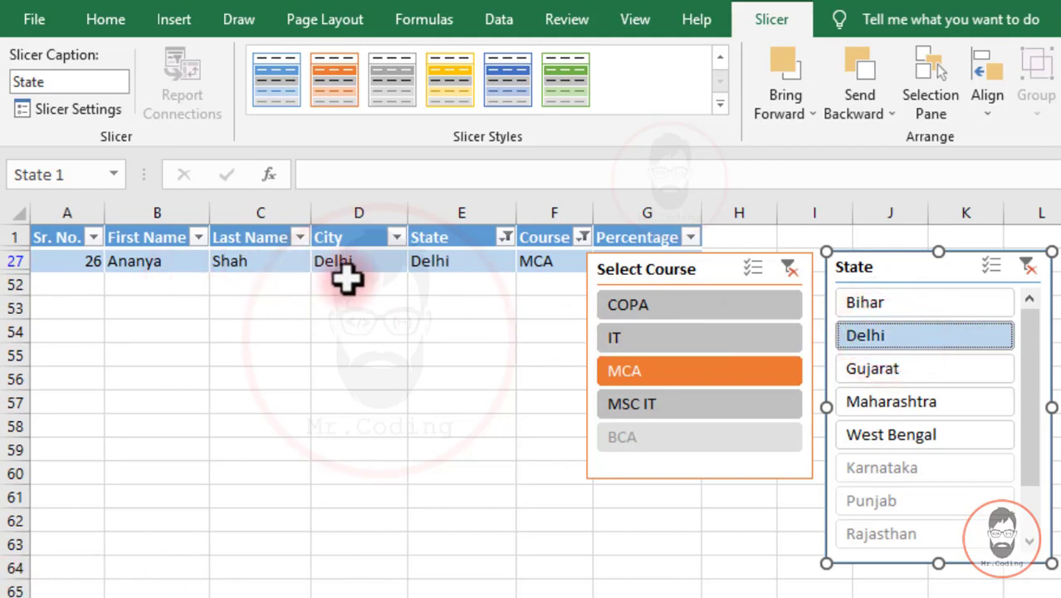
left_click(921, 407)
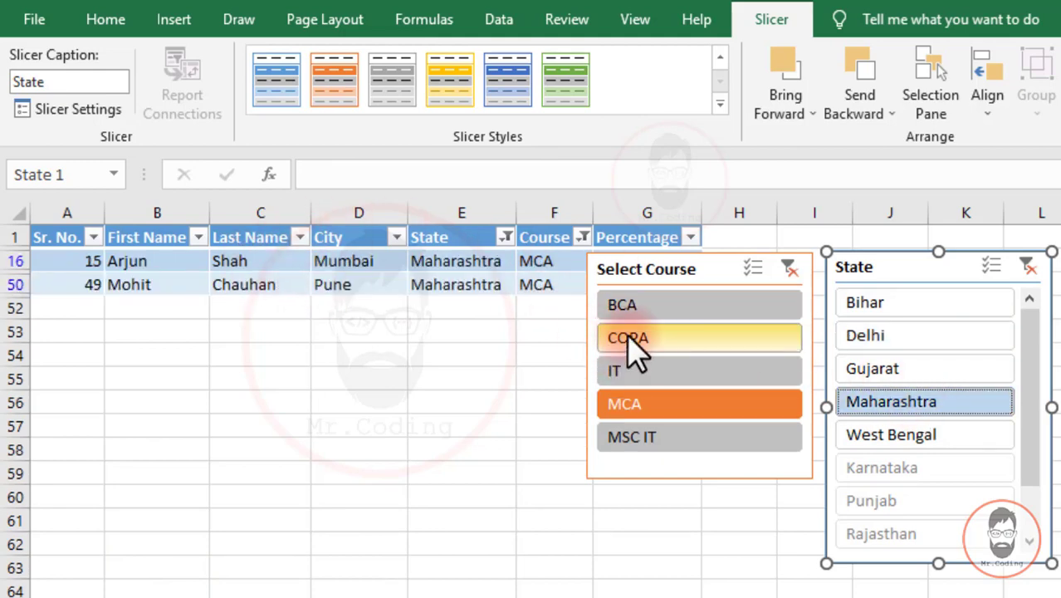
left_click(686, 307)
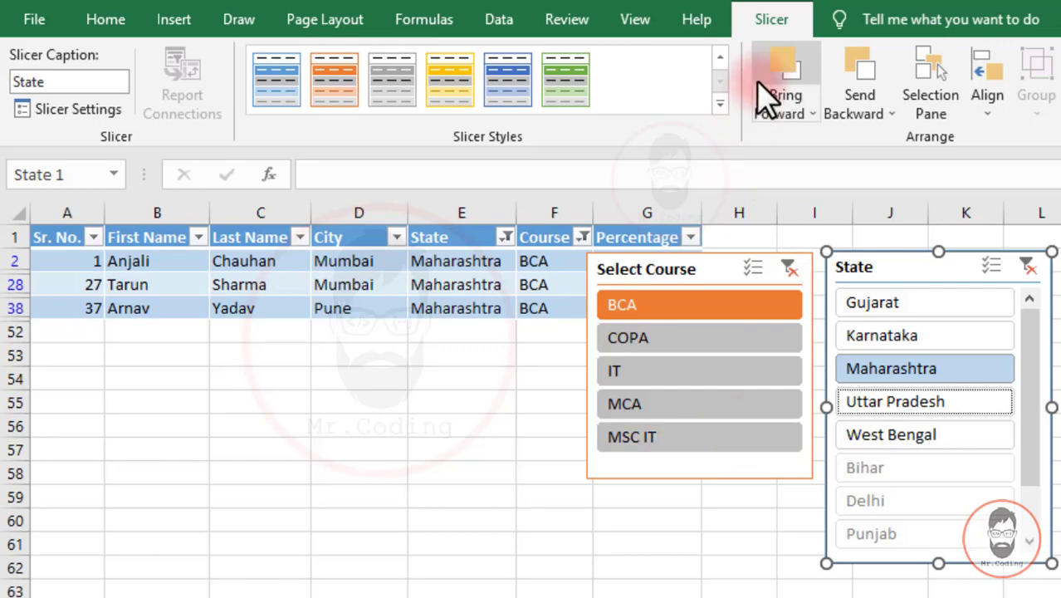
Apply the Light Blue, Slicer Style Dark 5 style to the State slicer
left_click(864, 273)
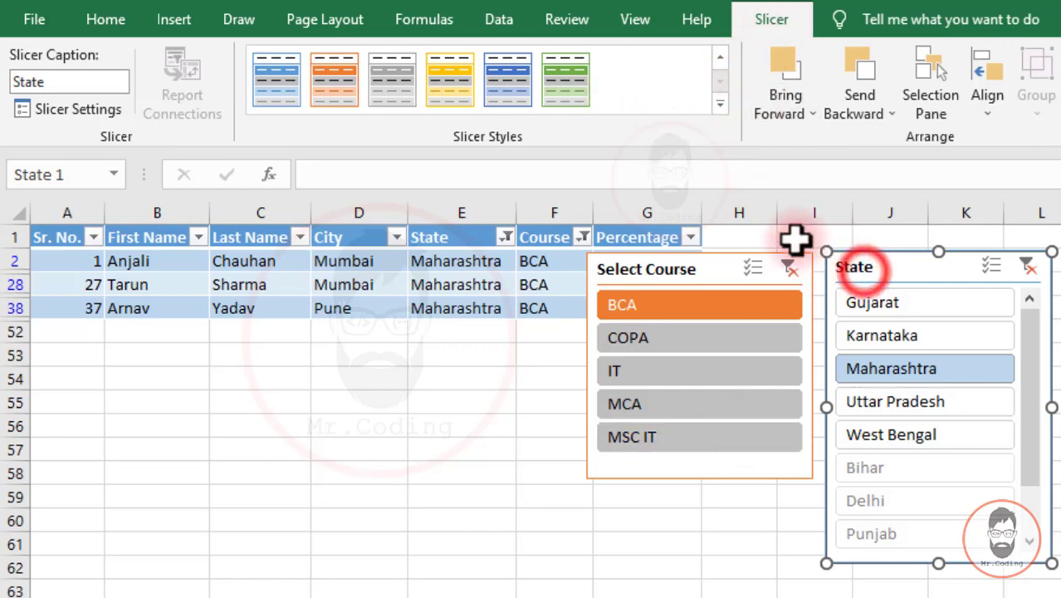
left_click(506, 92)
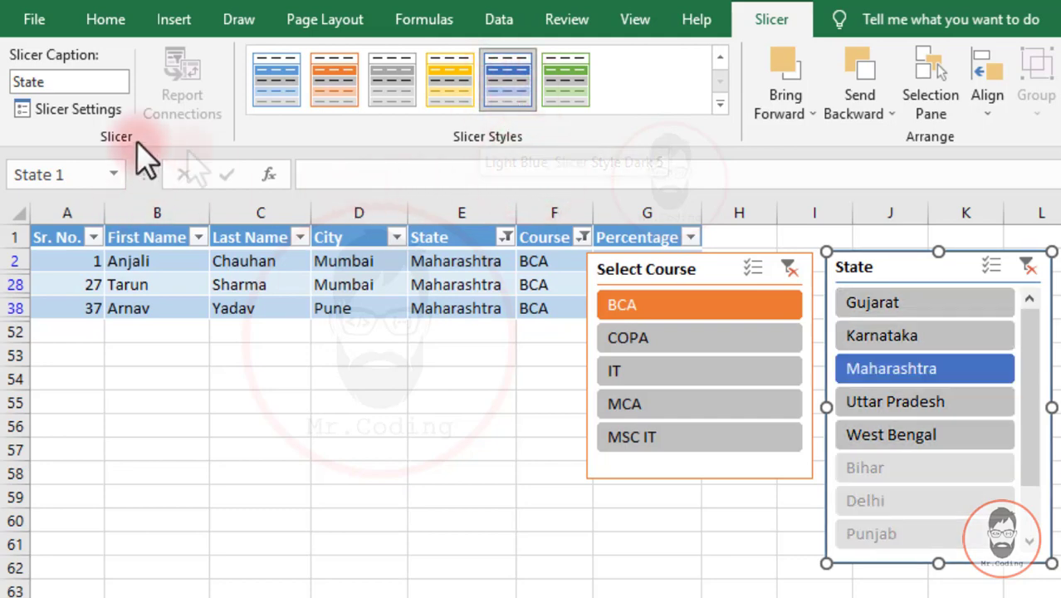
Set the State slicer to hide items with no data, and check its list with the MCA and IT course filters
left_click(103, 111)
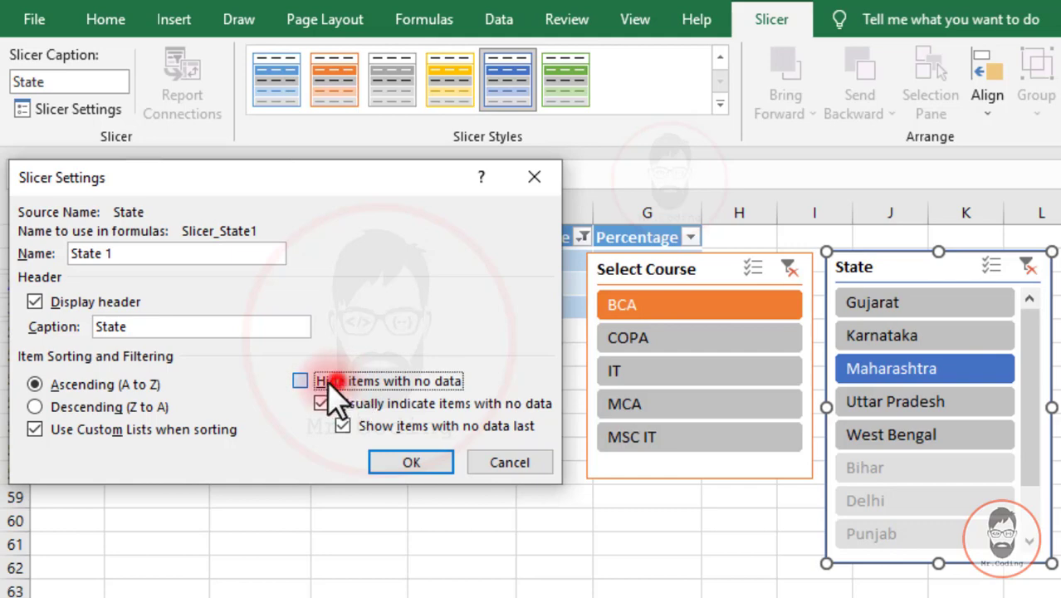
left_click(332, 381)
left_click(415, 463)
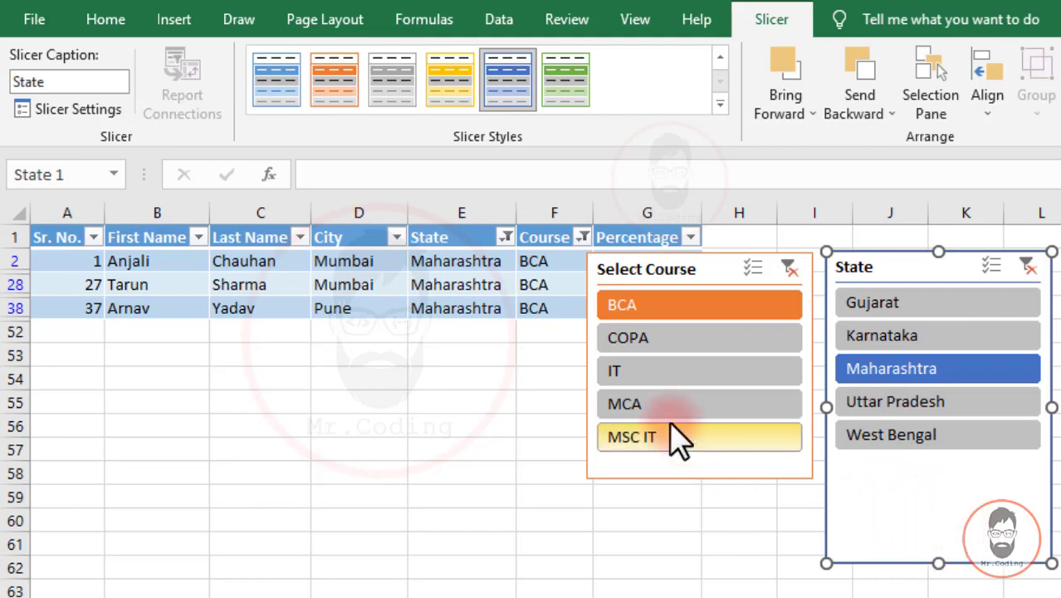
left_click(627, 402)
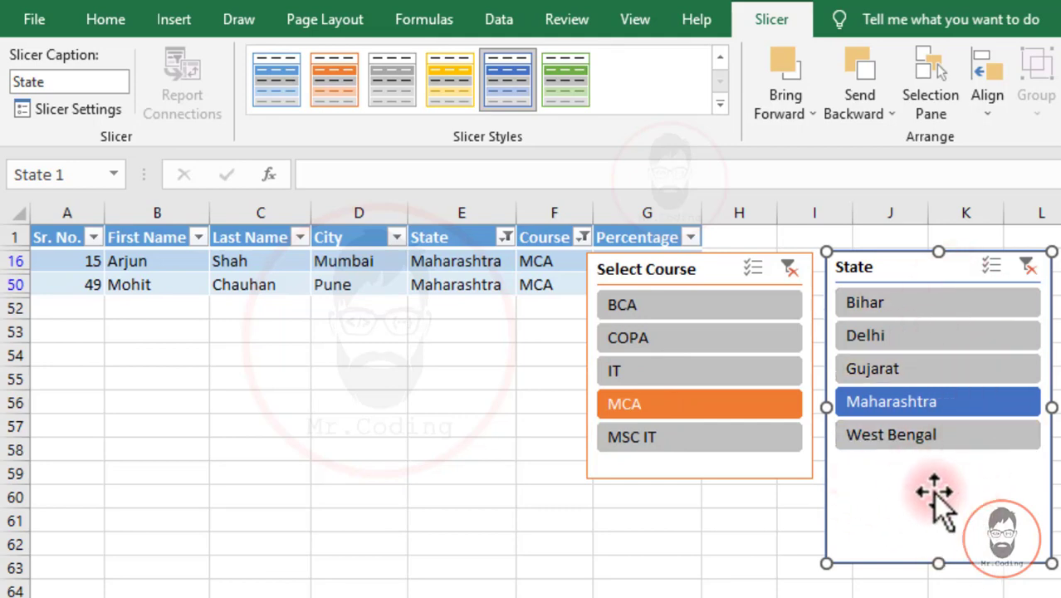
left_click(656, 373)
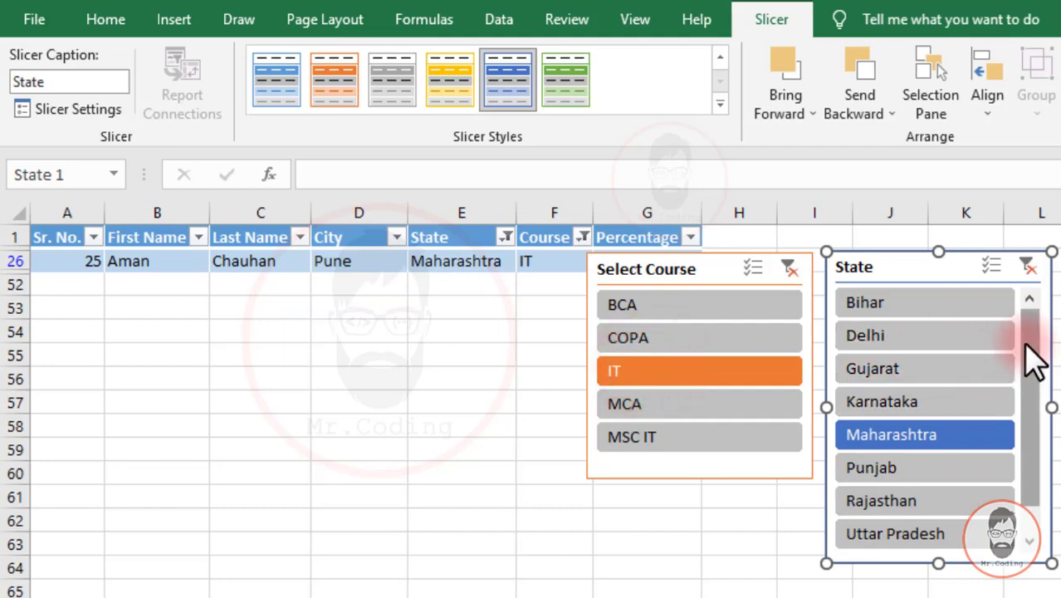
mouse_move(1025, 345)
left_mouse_down()
mouse_move(1030, 457)
mouse_move(1020, 328)
left_mouse_up()
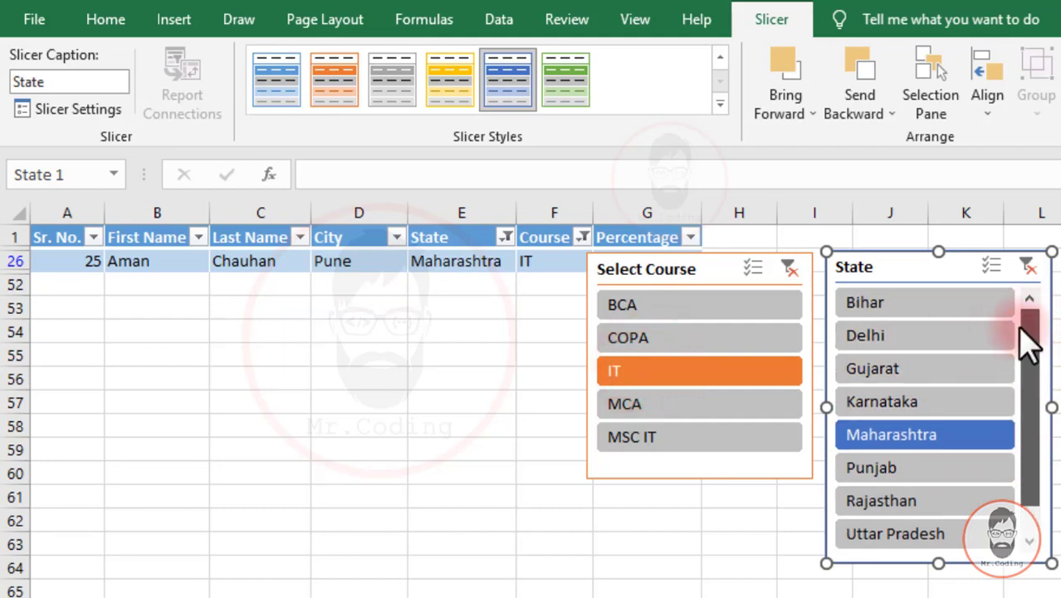
Turn off hiding of items with no data in the State slicer and review its list with the course filter on MCA
left_click(96, 110)
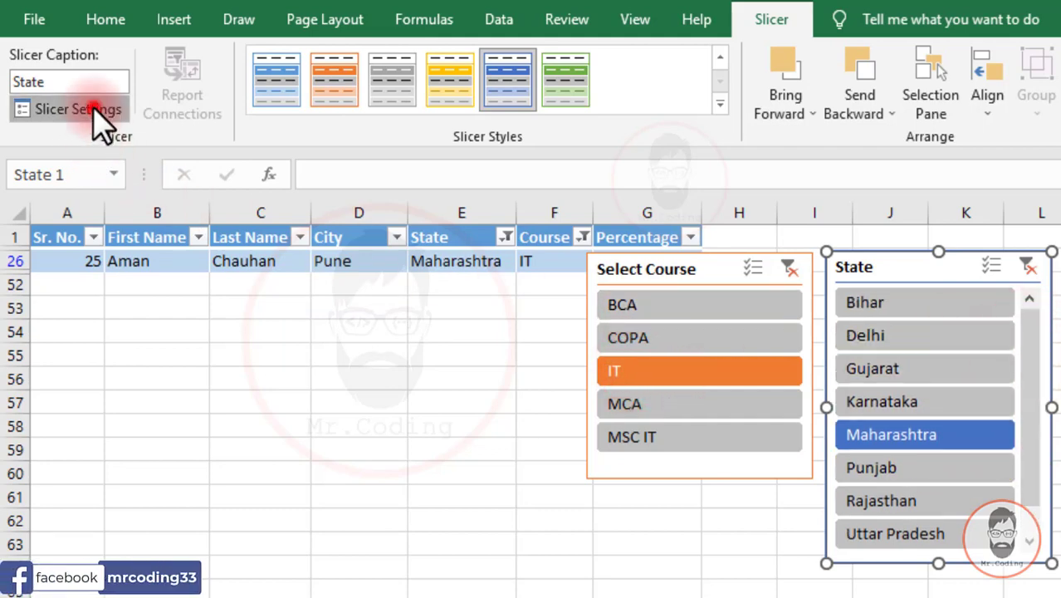
left_click(347, 381)
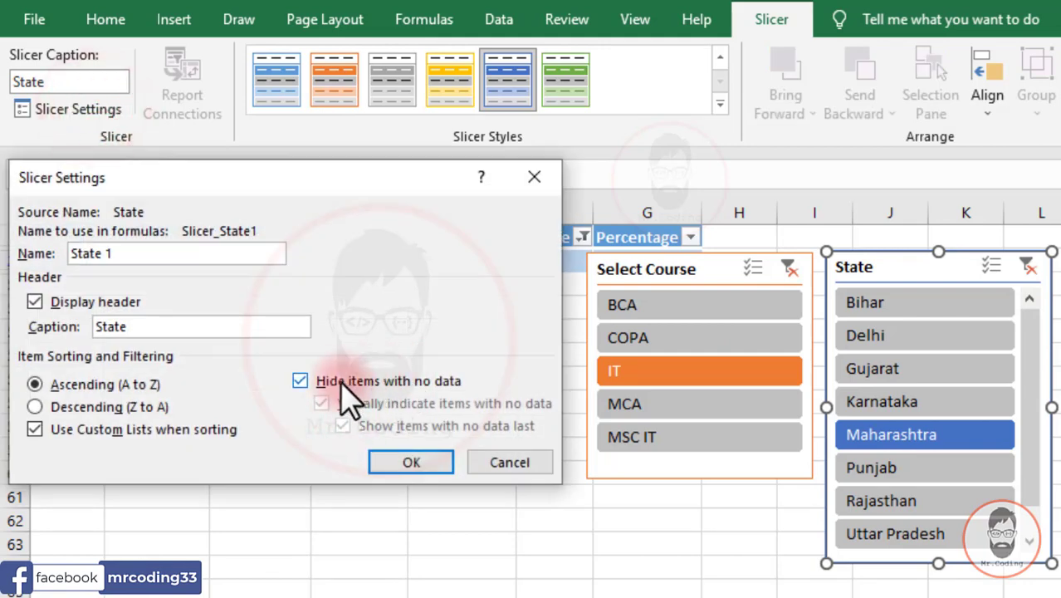
left_click(414, 463)
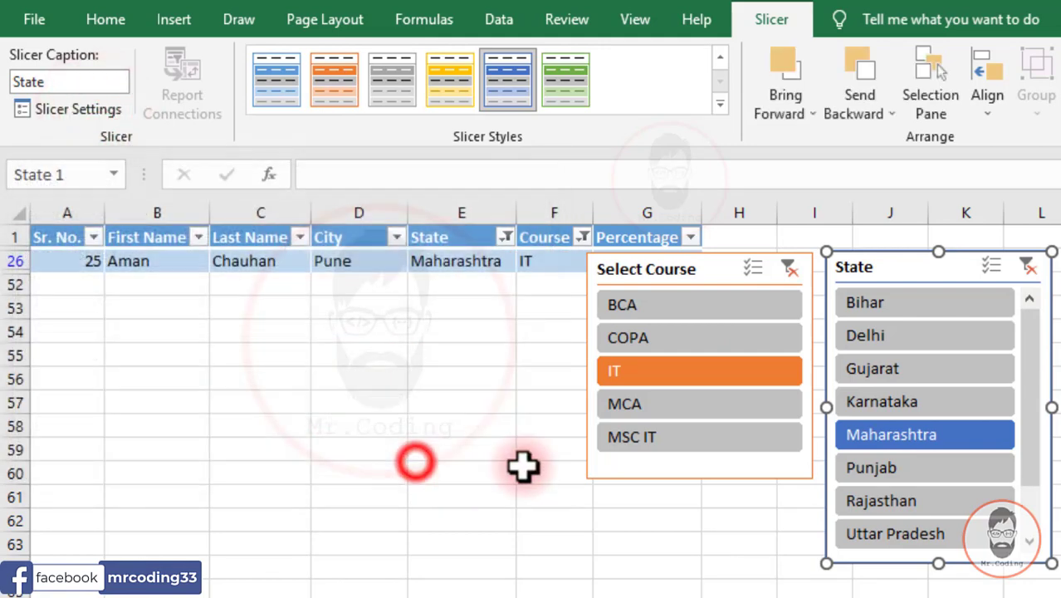
left_click_drag(1034, 335, 1039, 502)
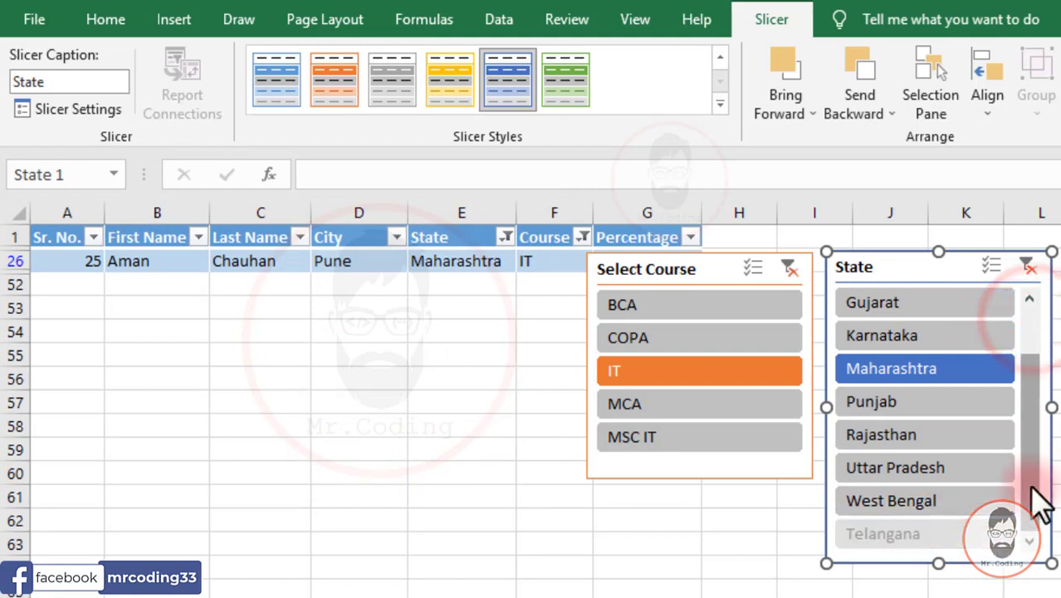
left_click(687, 402)
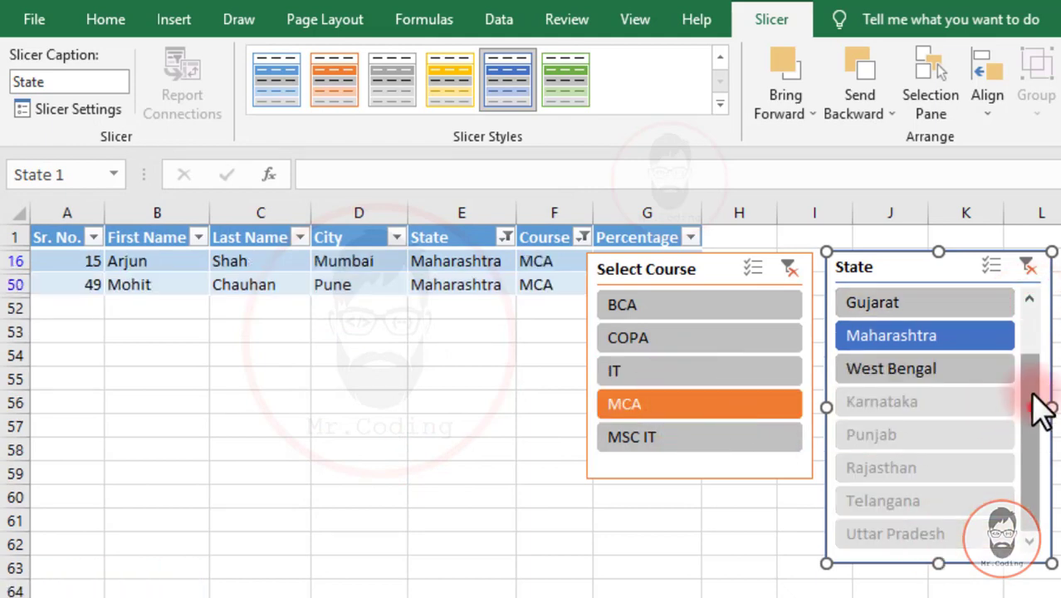
scroll(1041, 406, "up", 2)
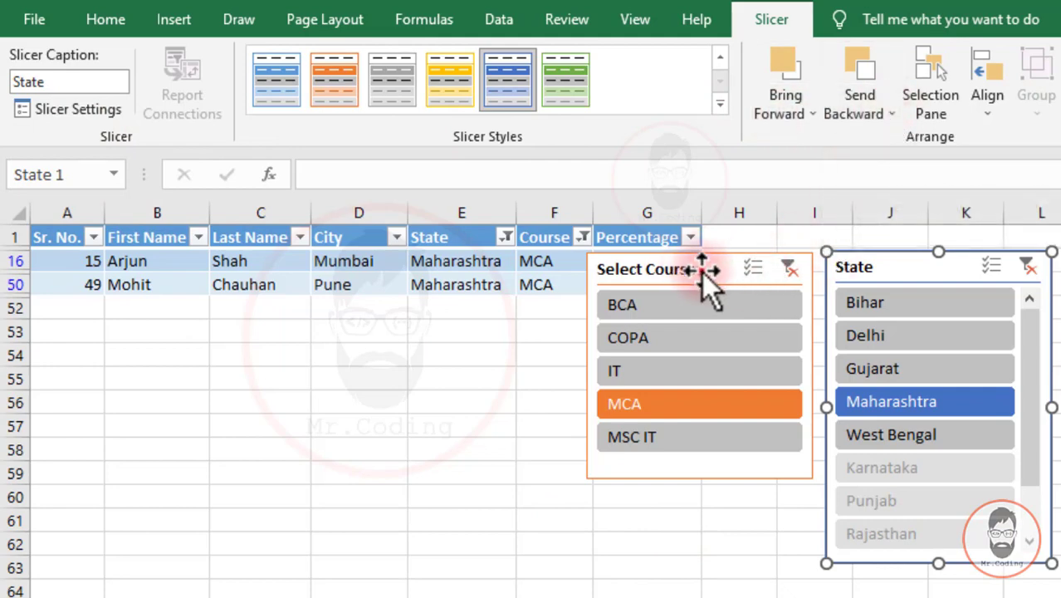
Move the Select Course slicer towards the State slicer so that the two partly overlap
left_click_drag(703, 272, 797, 274)
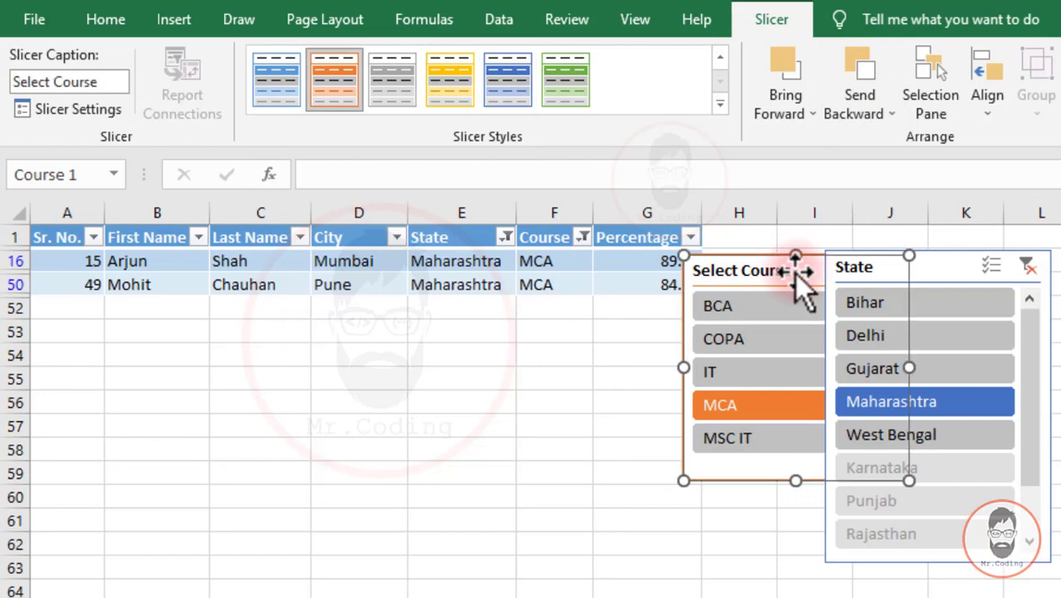
left_click(952, 268)
left_click(762, 591)
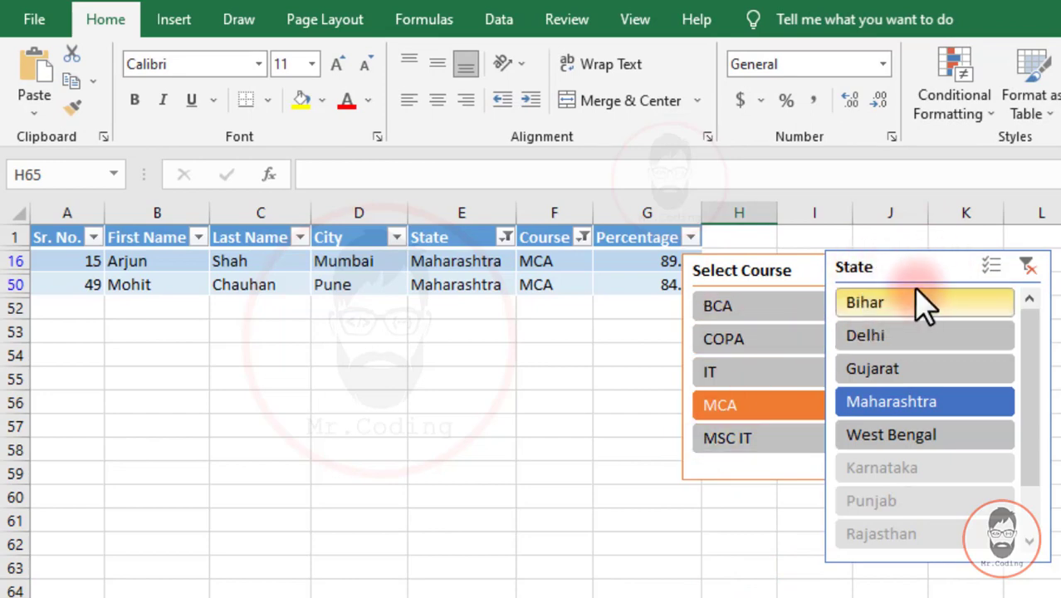
Bring the Select Course slicer in front of the State slicer and send it back behind
left_click(773, 270)
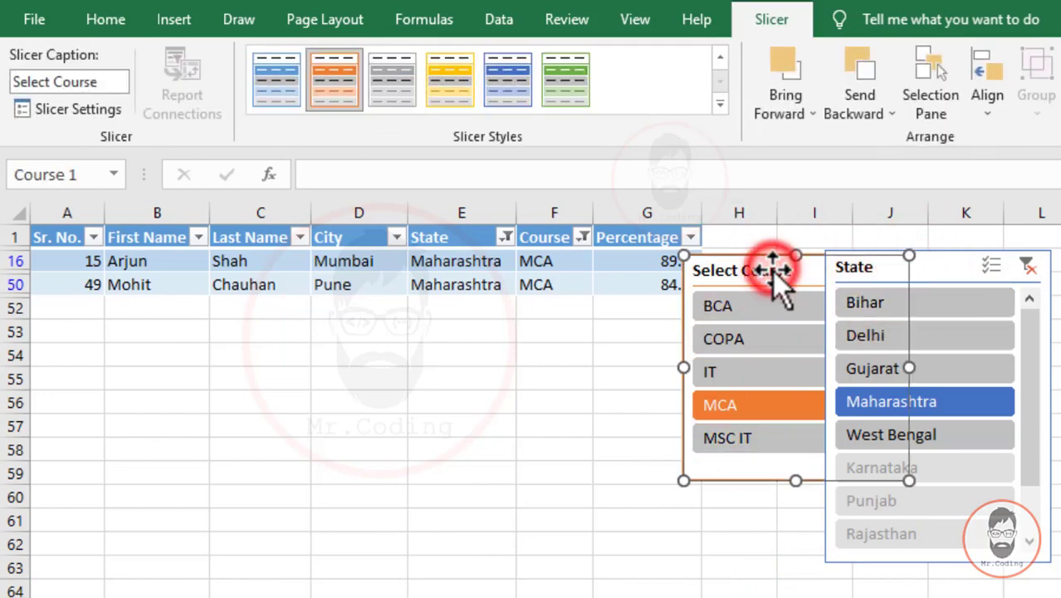
left_click(790, 73)
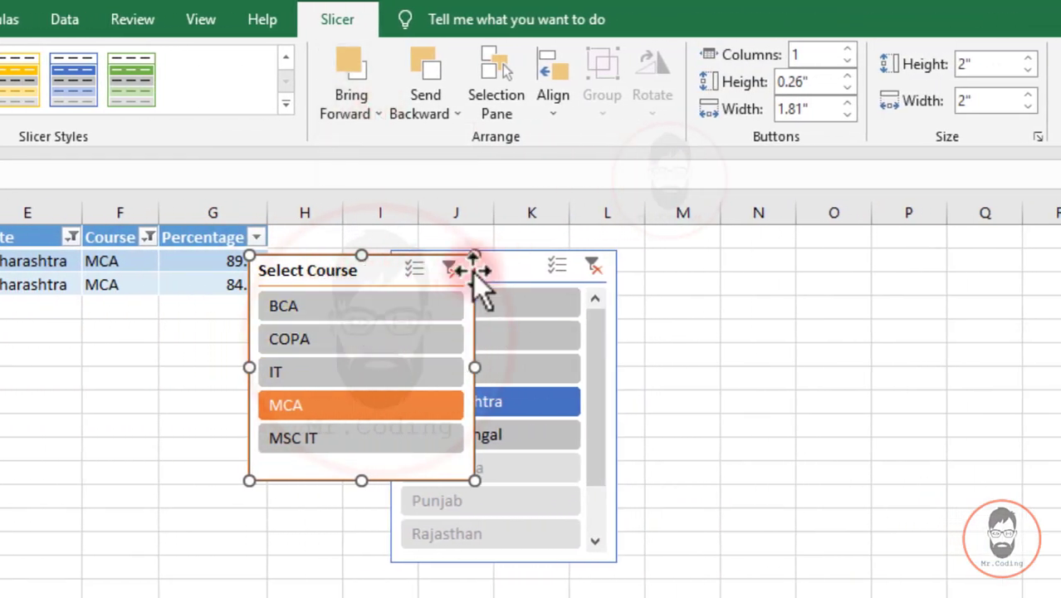
left_click(348, 272)
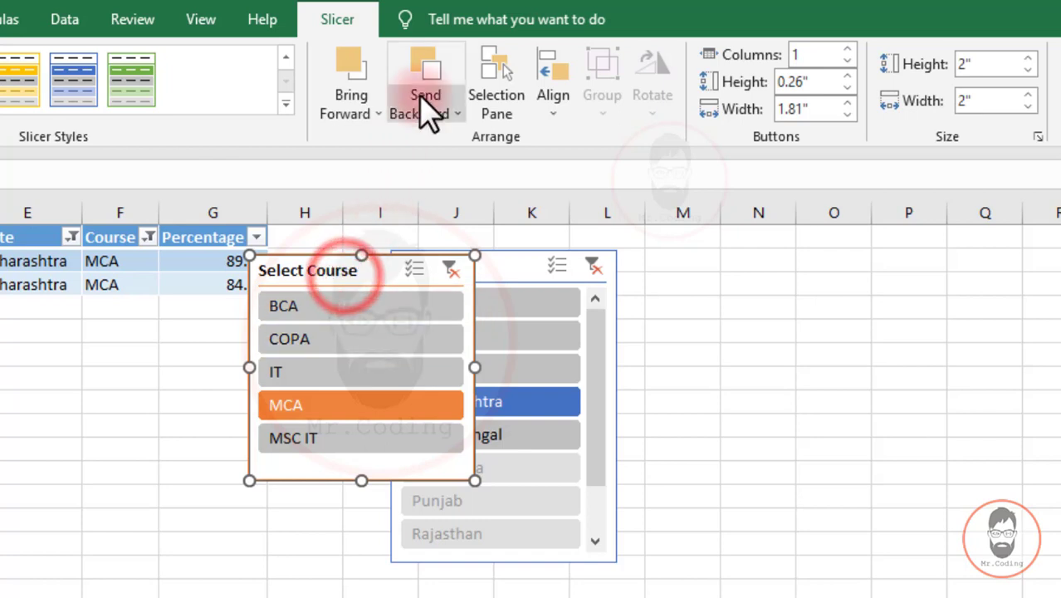
left_click(429, 65)
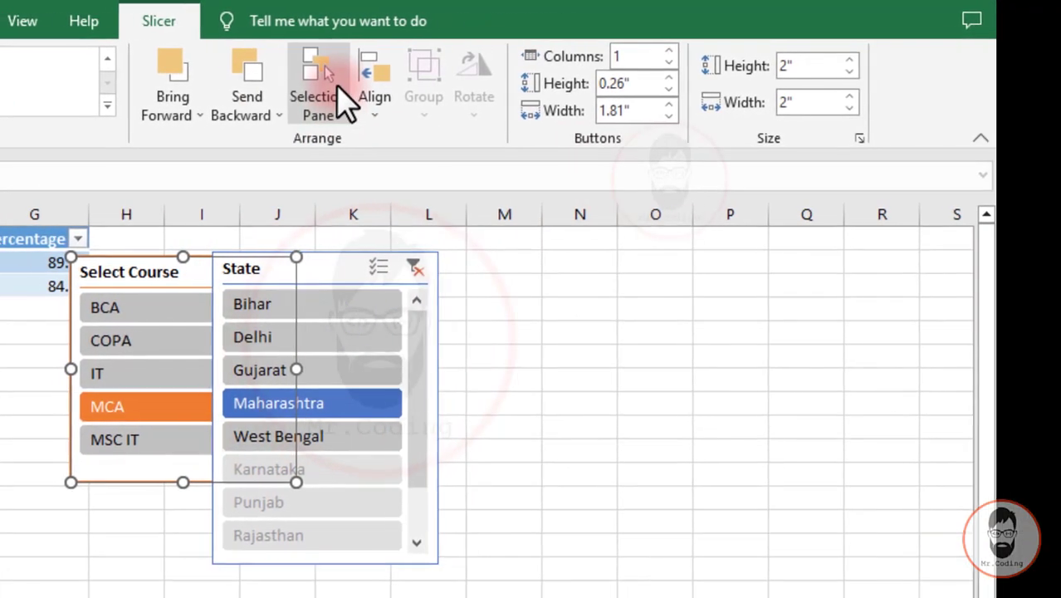
Open the list of sheet objects, filter the State slicer to Bihar, and hide the State 1 slicer
left_click(314, 85)
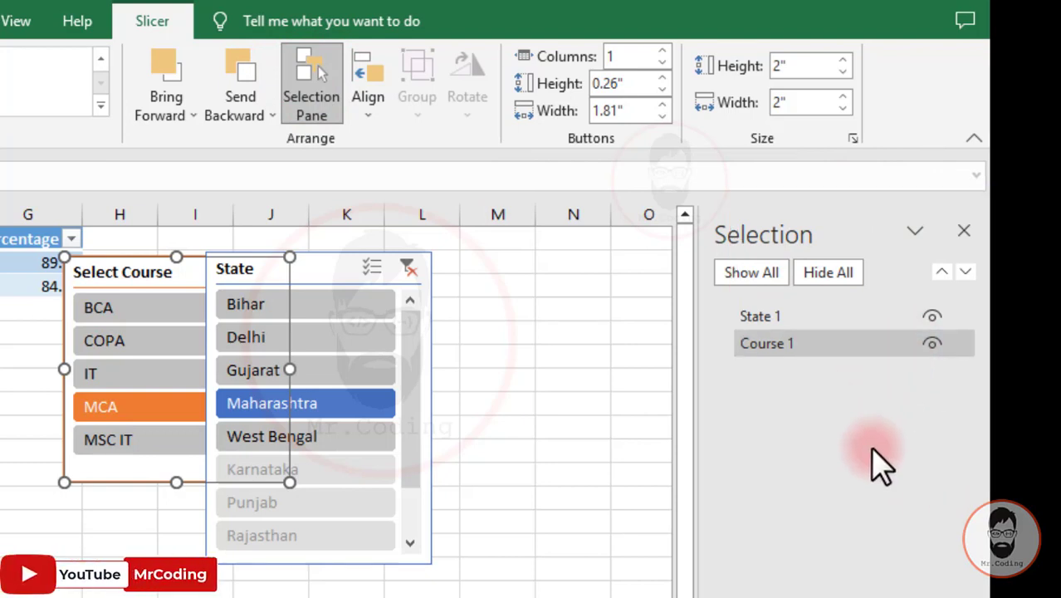
left_click(350, 307)
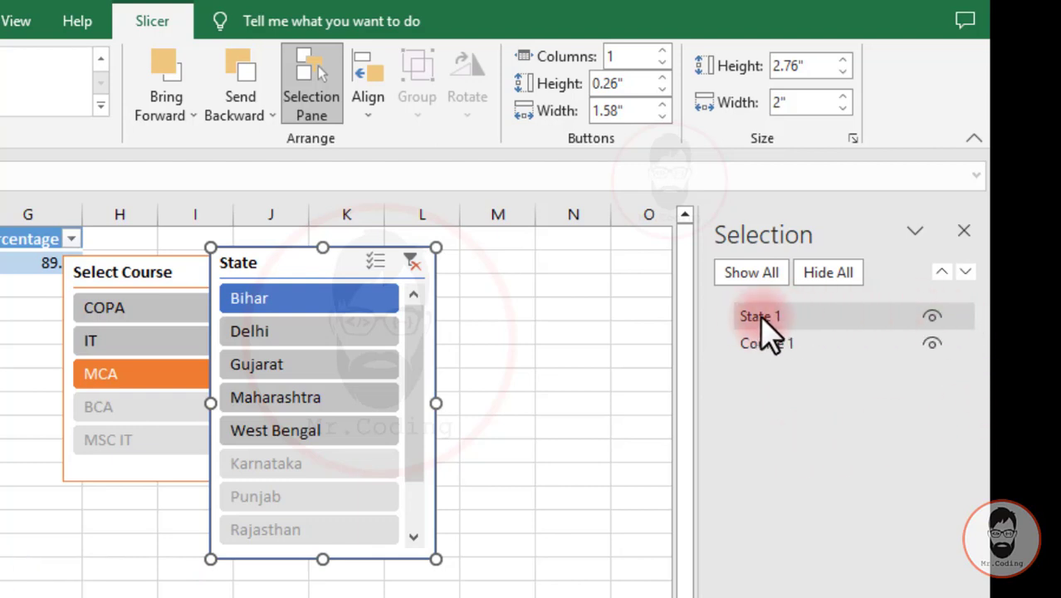
left_click(931, 317)
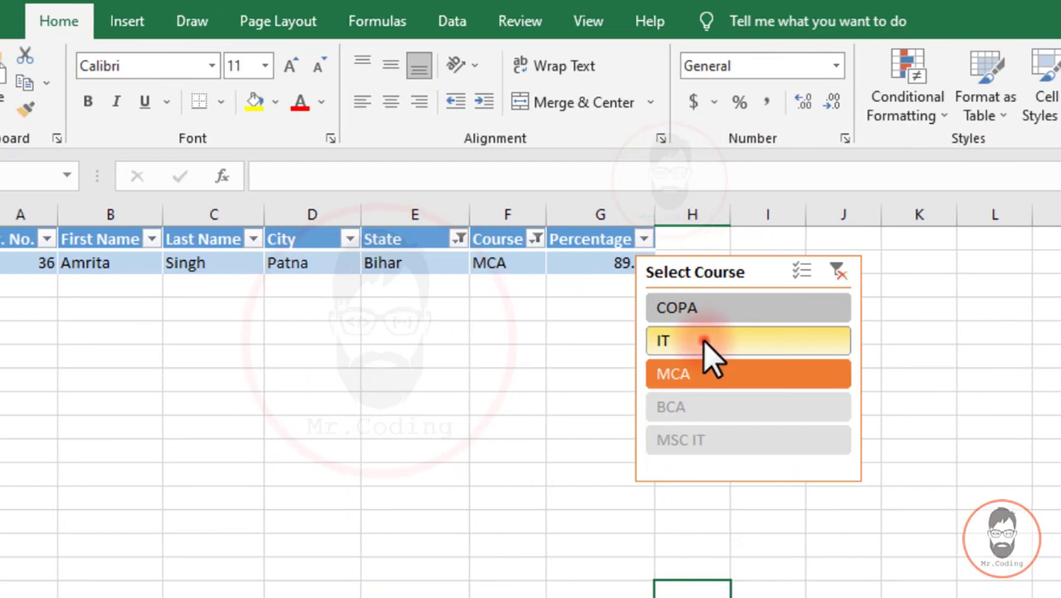
Filter the Bihar rows by IT, MCA and COPA in turn, and set the course filter back to IT
left_click(704, 343)
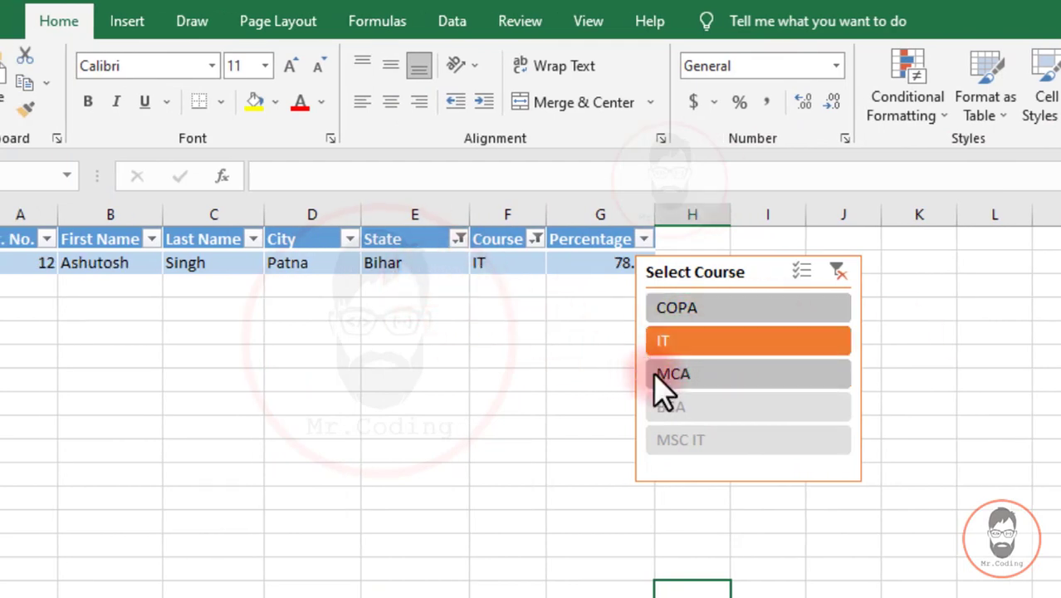
left_click(676, 375)
left_click(686, 311)
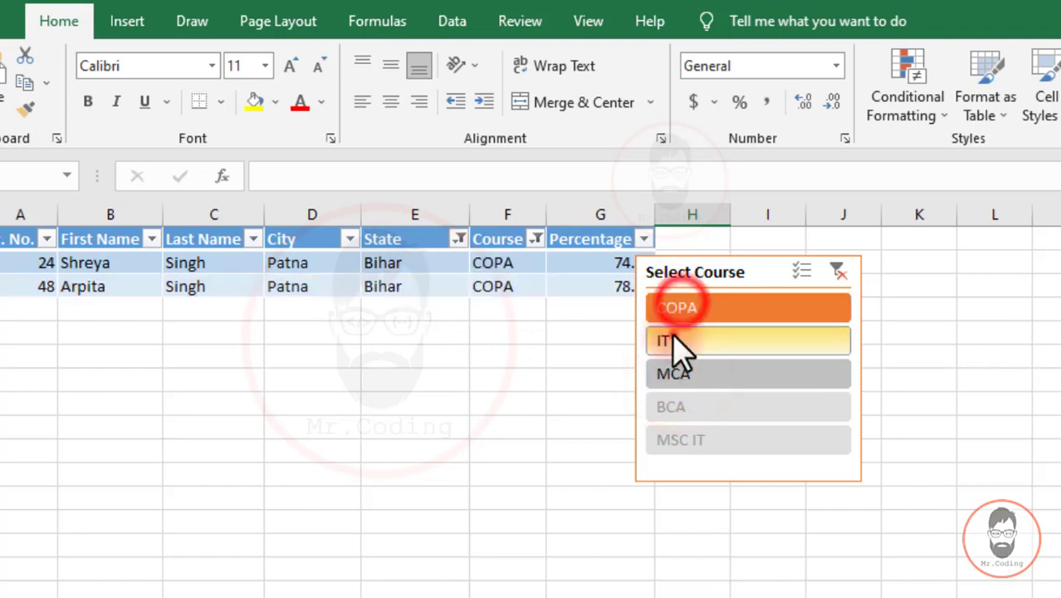
left_click(682, 343)
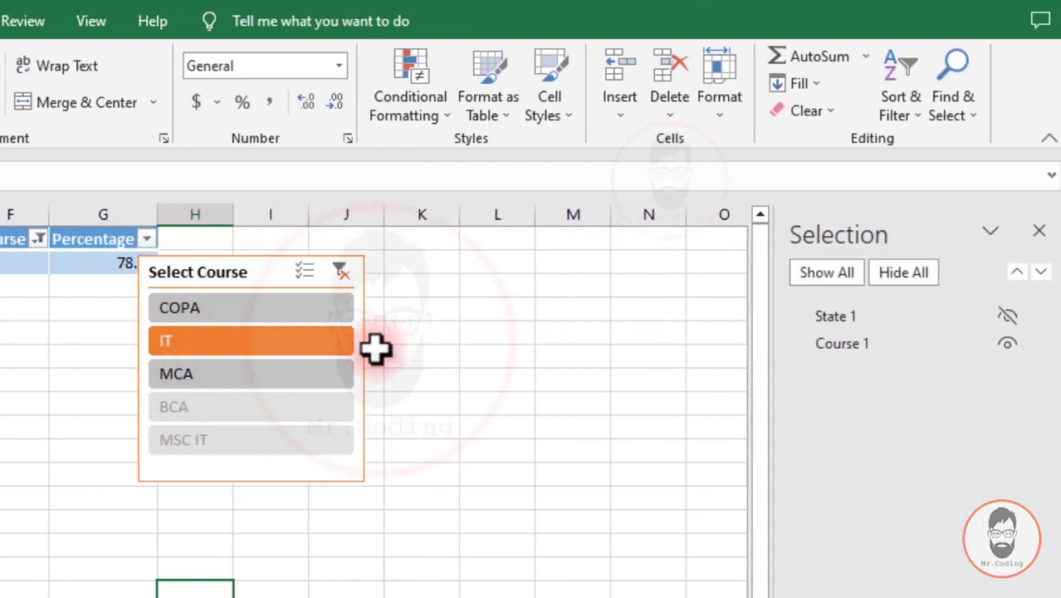
Show the State 1 slicer again and close the list of sheet objects
left_click(1003, 315)
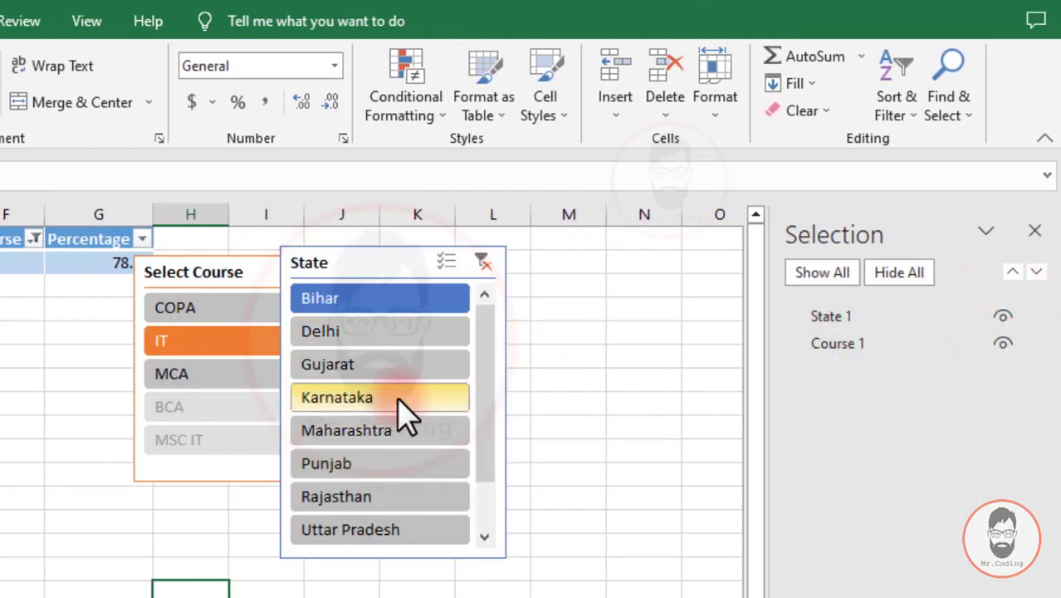
left_click(214, 272)
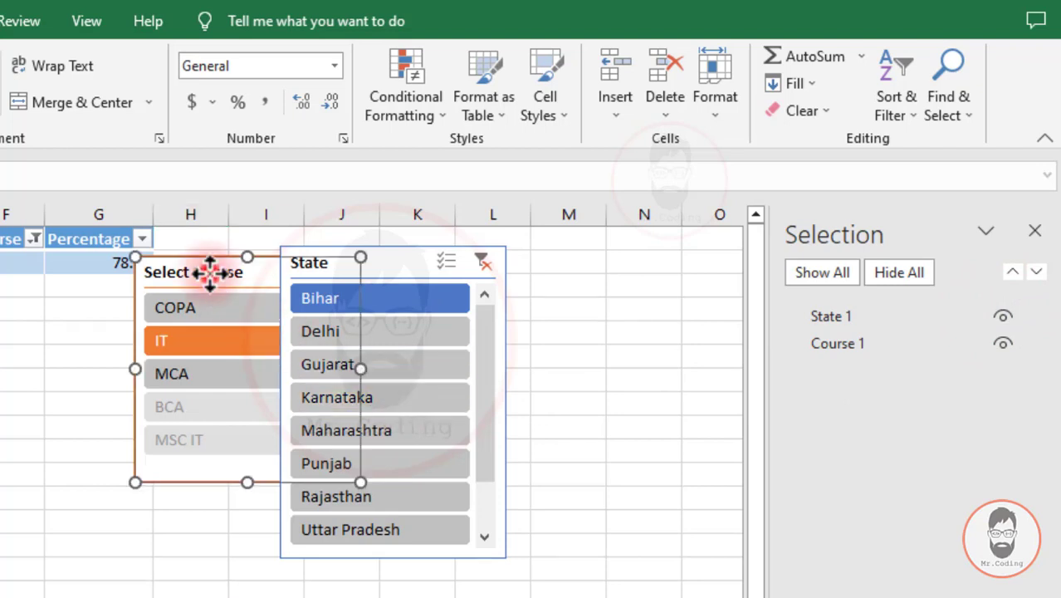
left_click(222, 21)
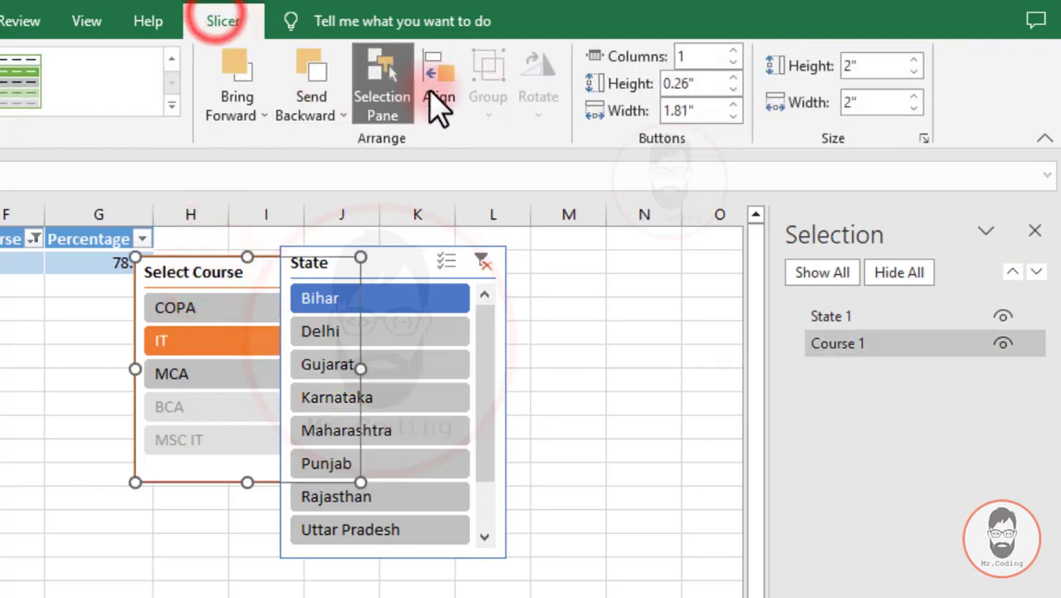
left_click(392, 70)
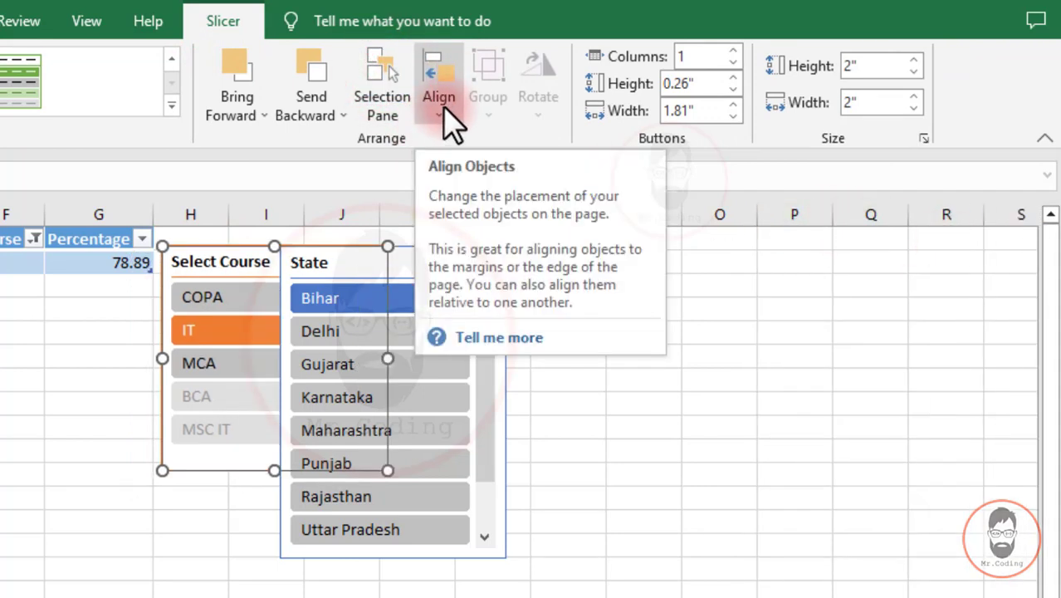
Review the alignment and snapping options available for the Select Course slicer
left_click(442, 108)
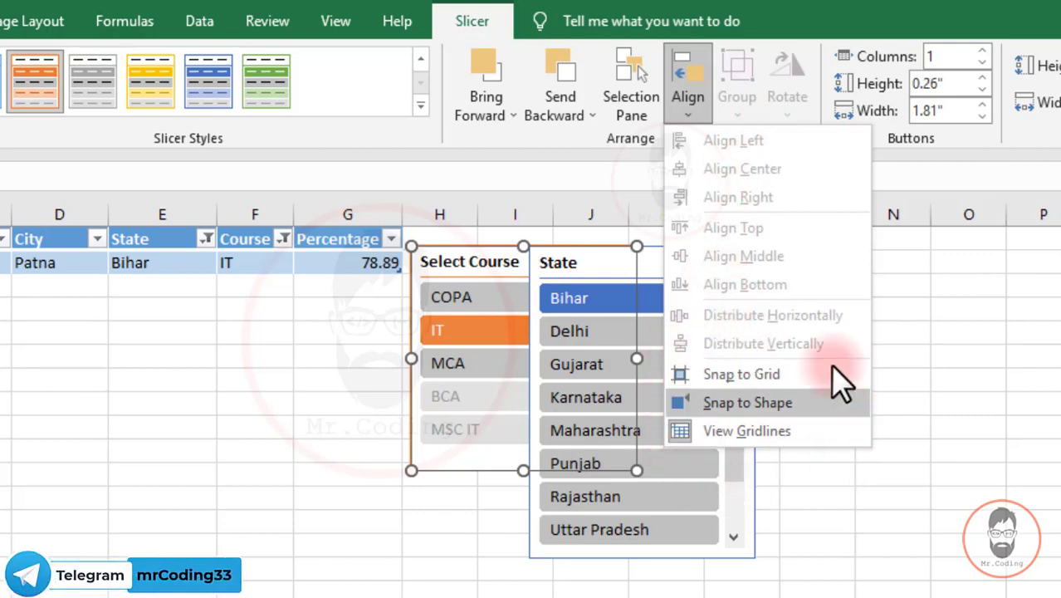
left_click(471, 248)
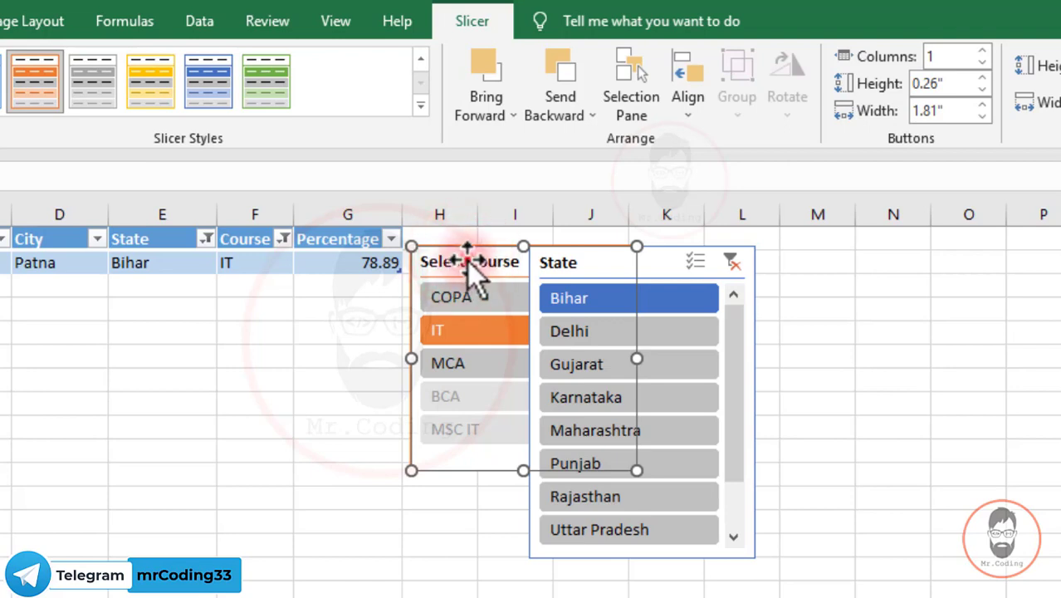
left_click(467, 262)
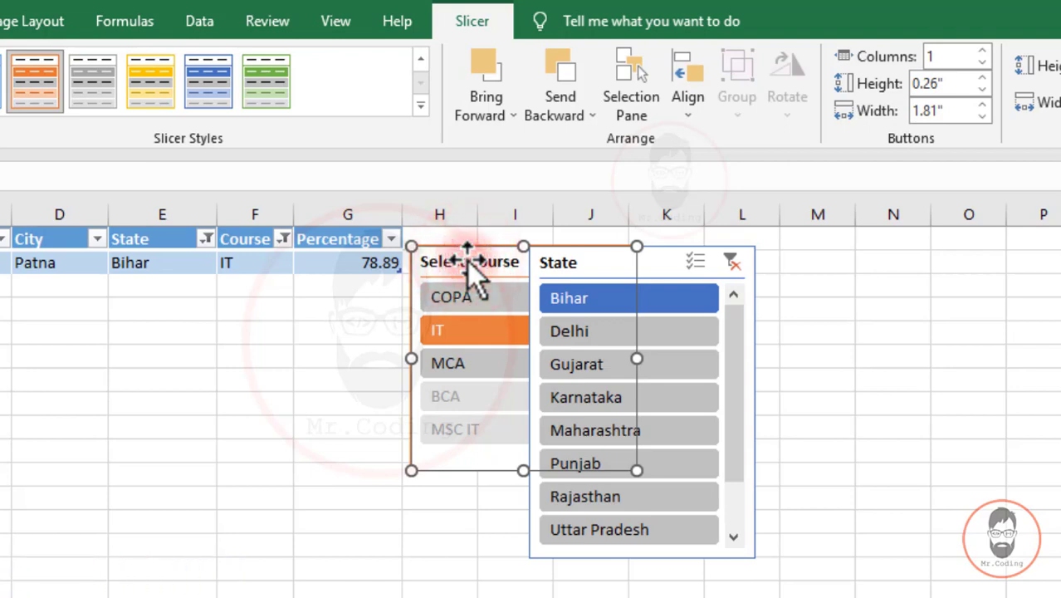
Turn on Snap to Grid and reposition the Select Course slicer against column H's left edge, just below the filtered row
left_click_drag(431, 281, 469, 276)
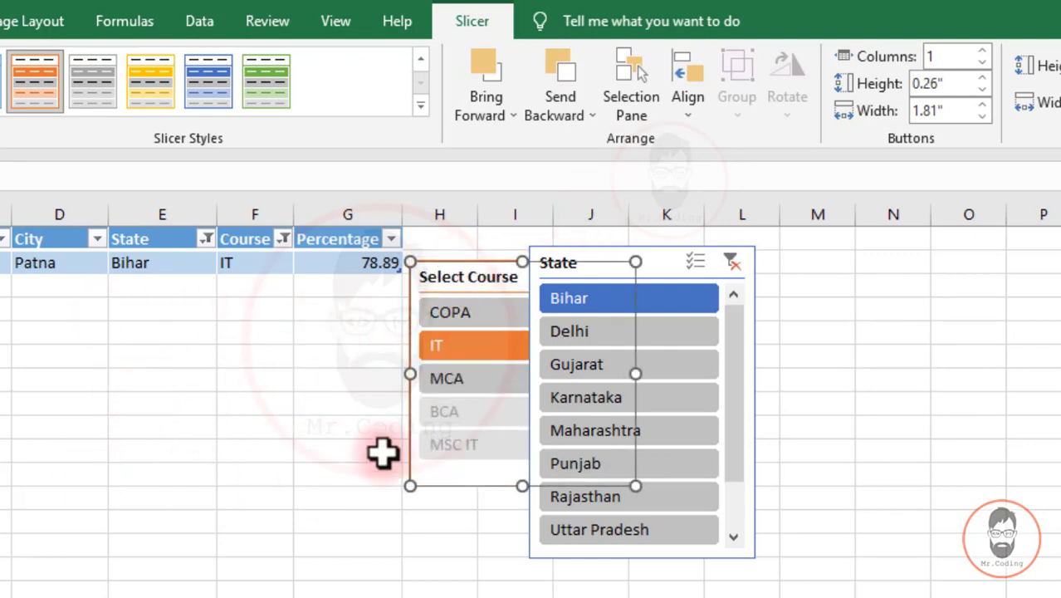
left_click_drag(451, 275, 444, 309)
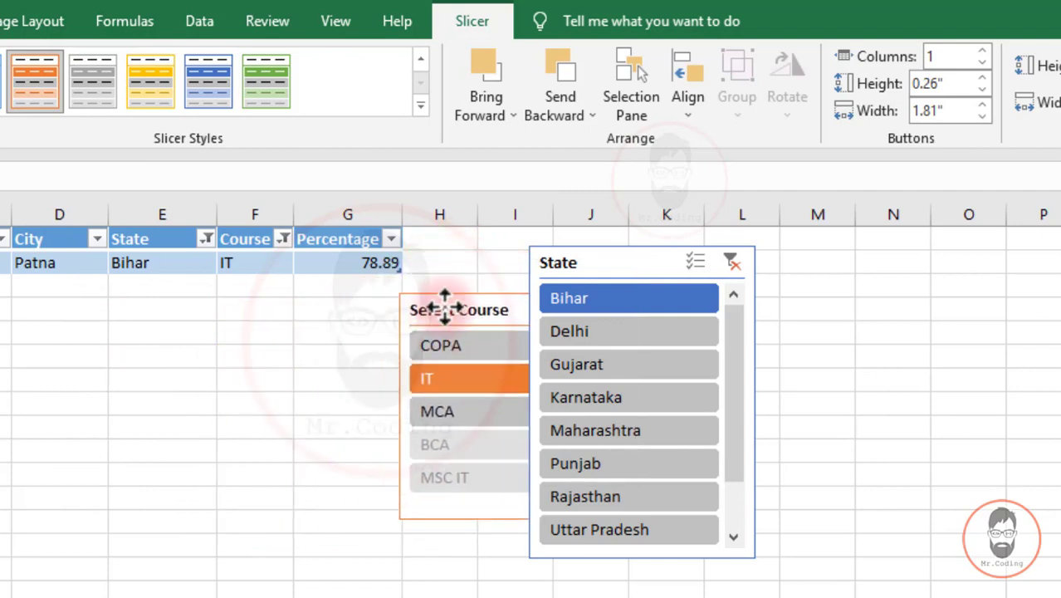
left_click(688, 101)
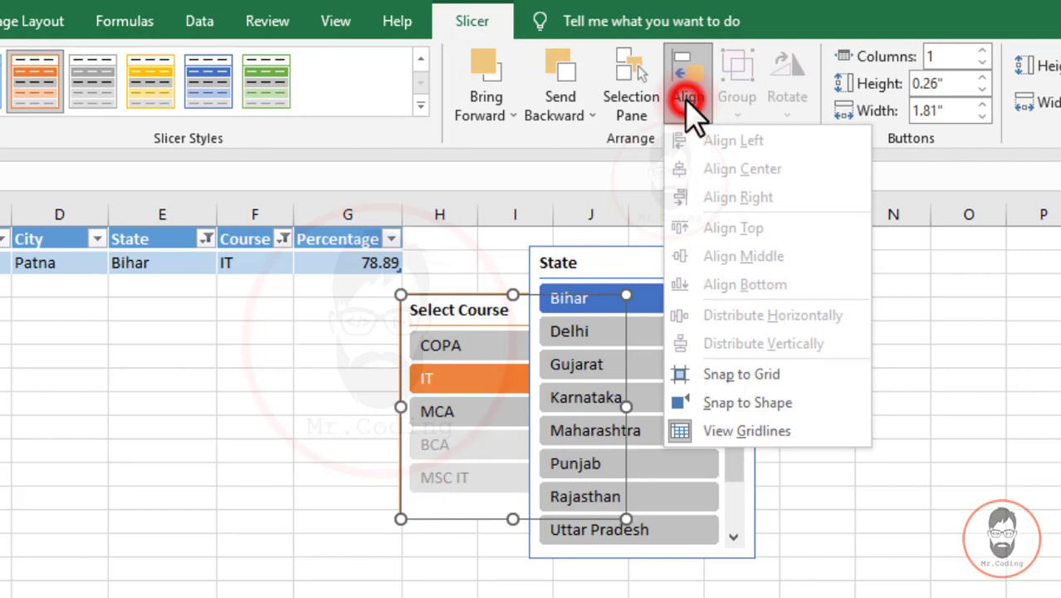
left_click(770, 375)
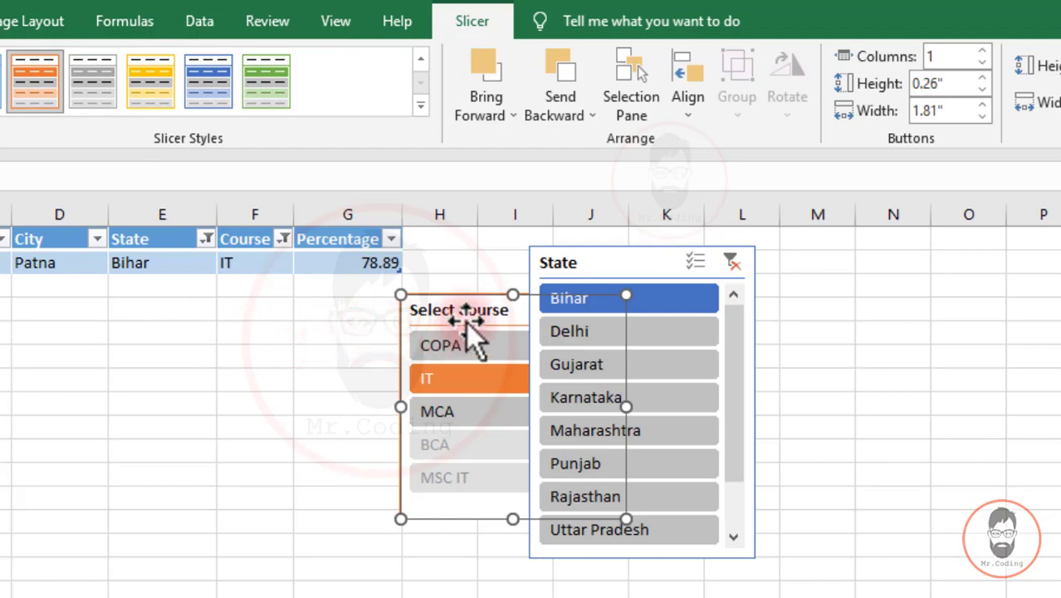
left_click_drag(474, 308, 445, 289)
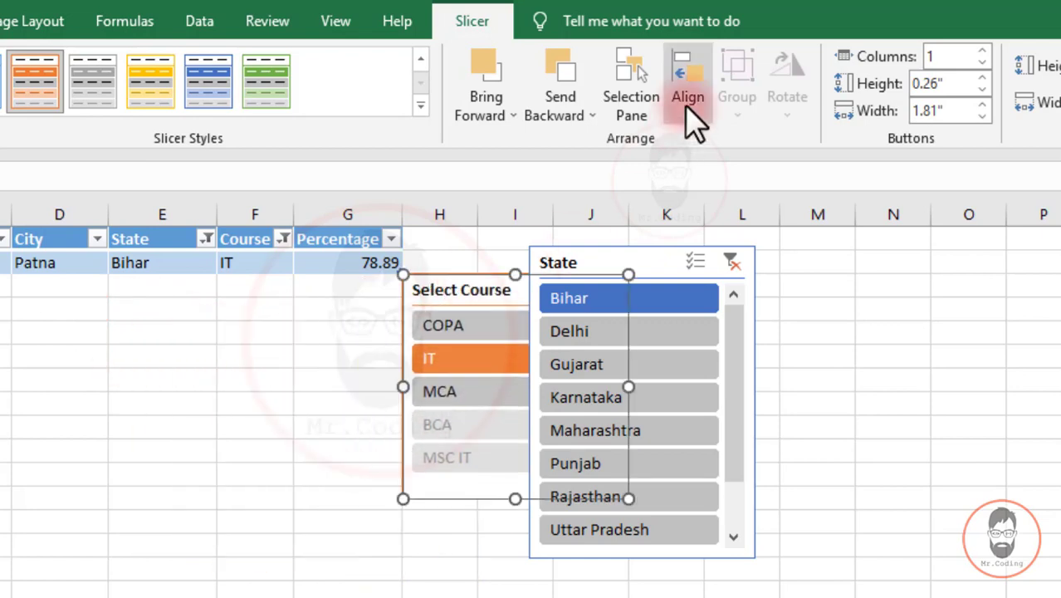
Turn on Snap to Shape and move the Select Course slicer slightly up and to the right
left_click(688, 101)
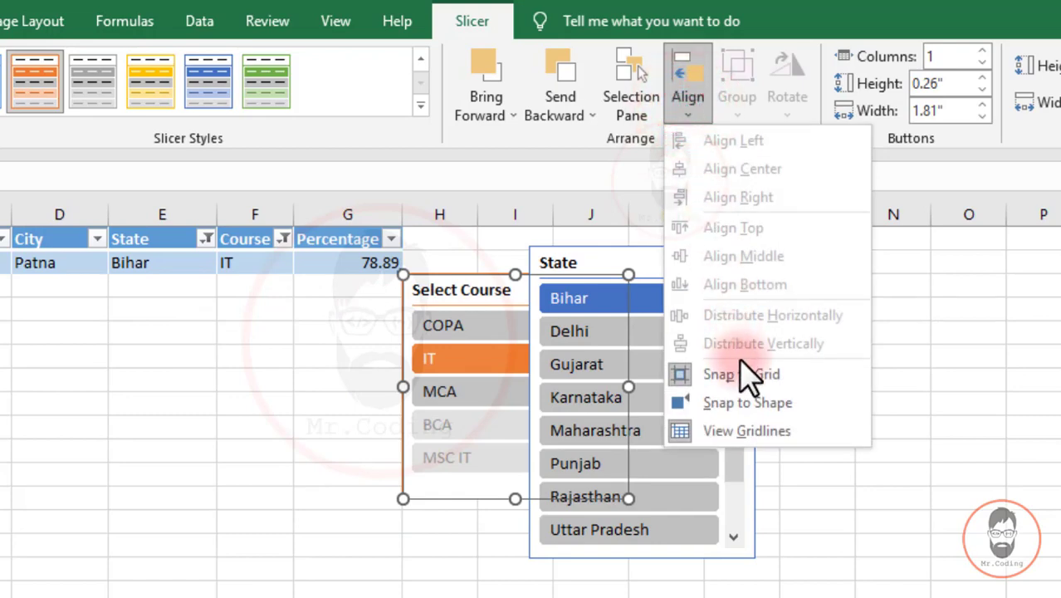
left_click(756, 405)
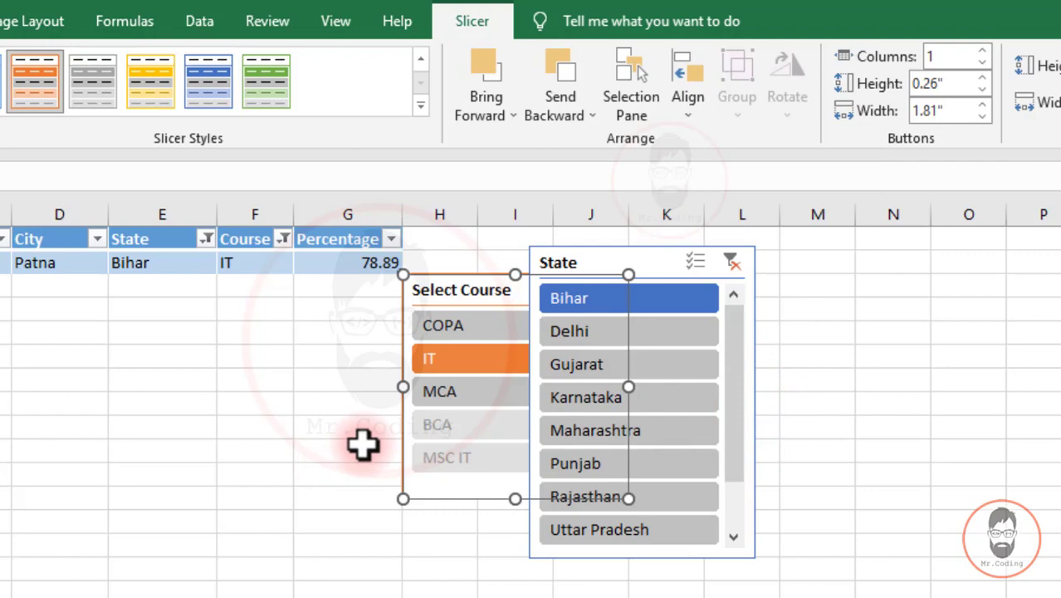
left_click_drag(452, 292, 478, 279)
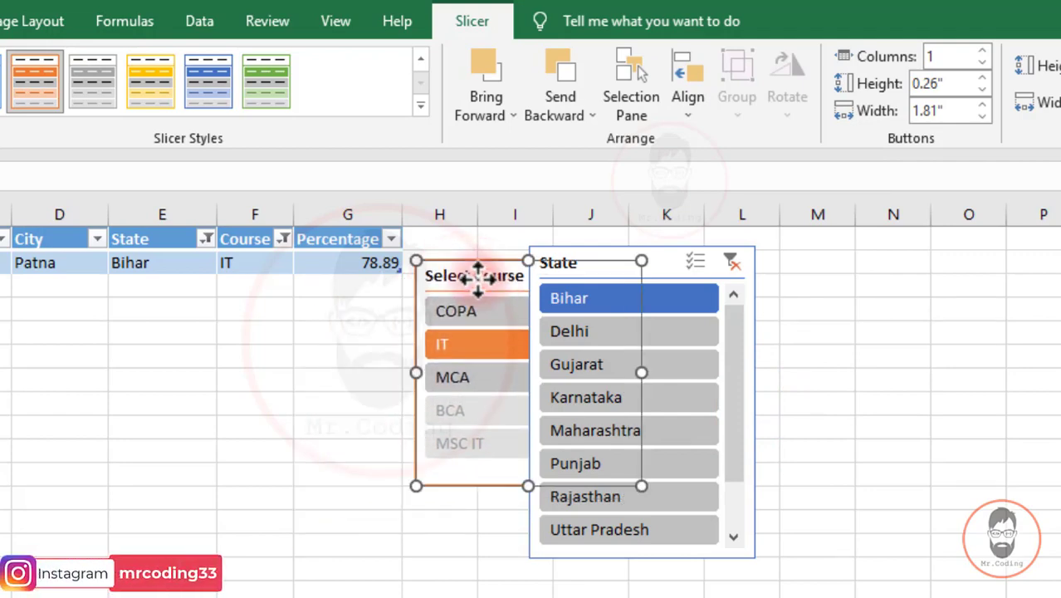
Look at the available illustration insert options and return to the slicer's settings
left_click(689, 106)
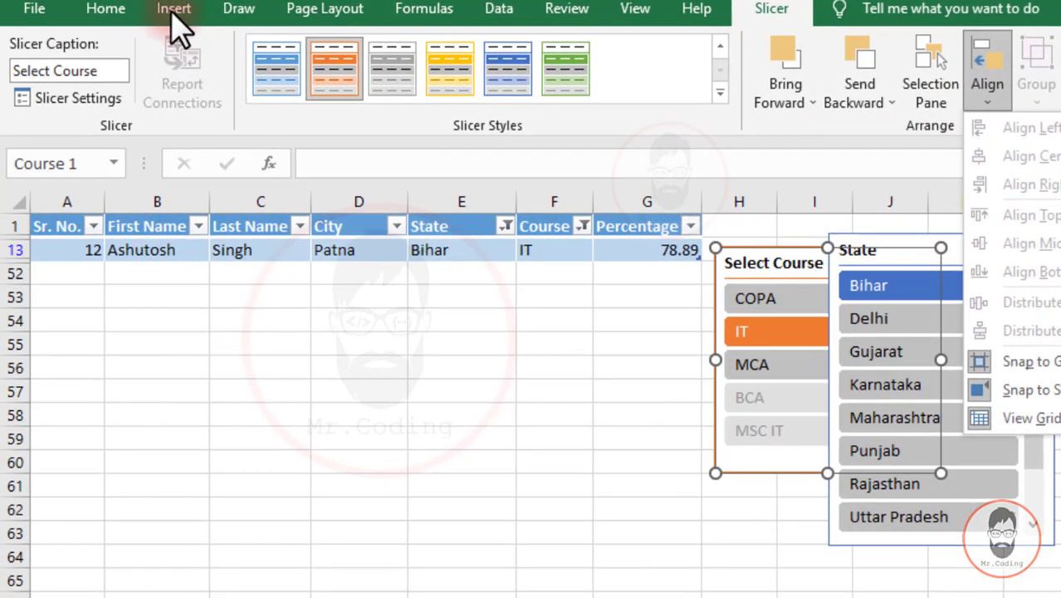
left_click(174, 10)
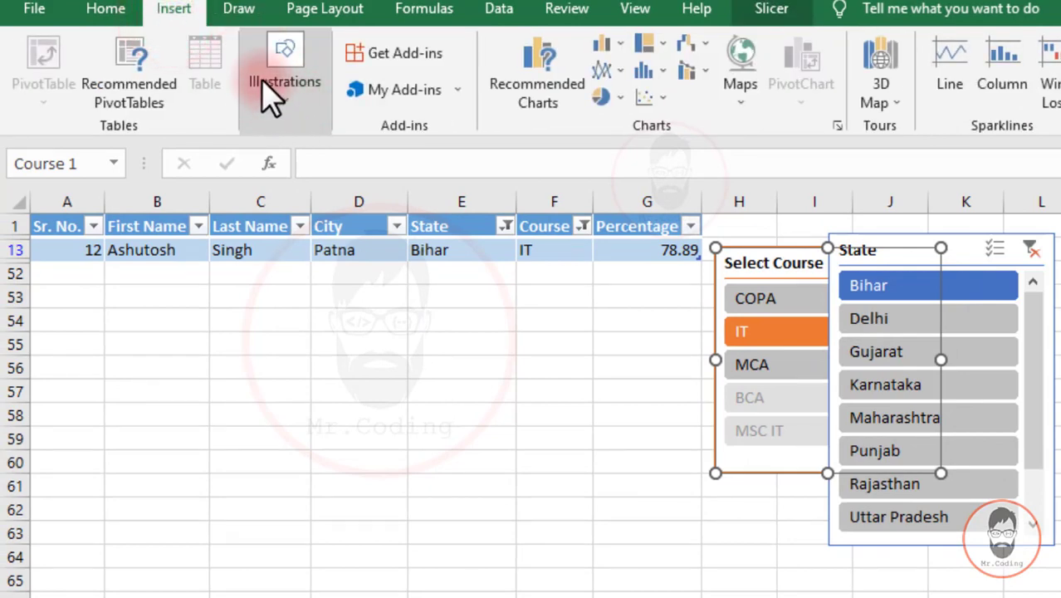
left_click(290, 66)
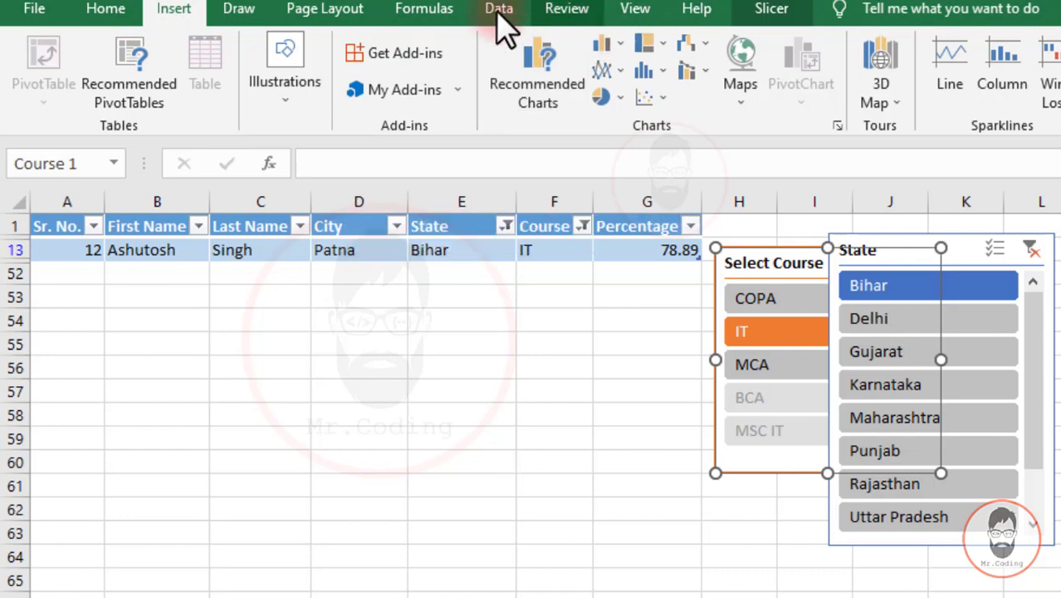
left_click(771, 11)
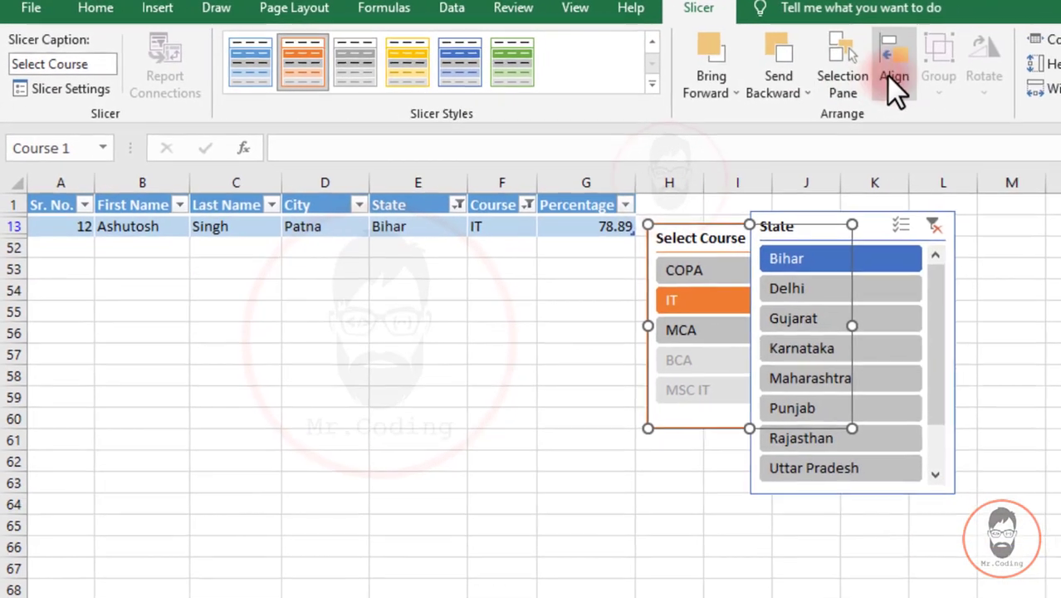
Turn off the worksheet gridlines and select a few empty cells below the table
left_click(987, 75)
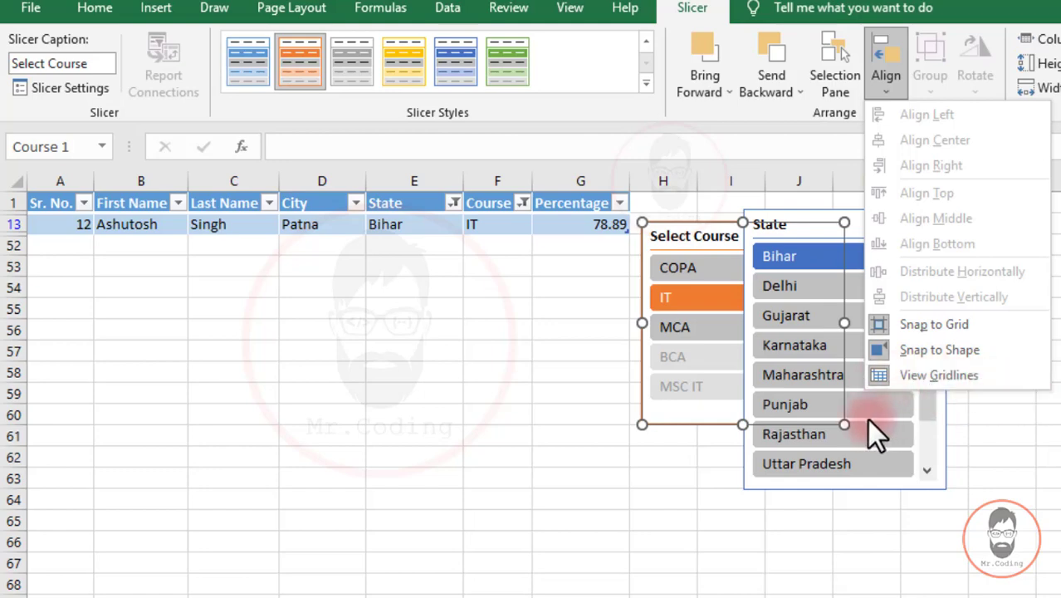
left_click(928, 372)
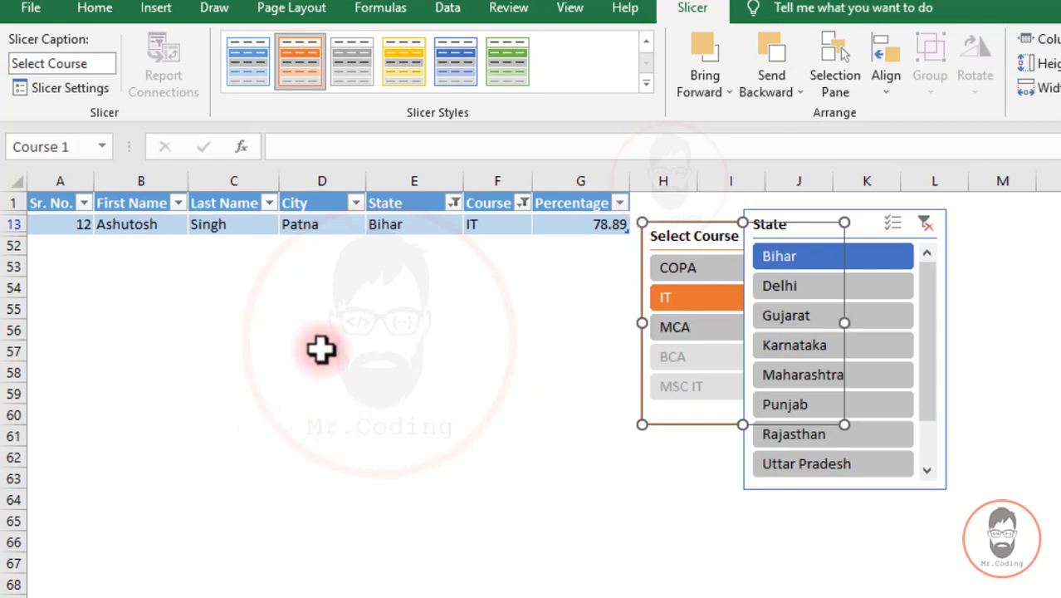
left_click(253, 412)
left_click(209, 355)
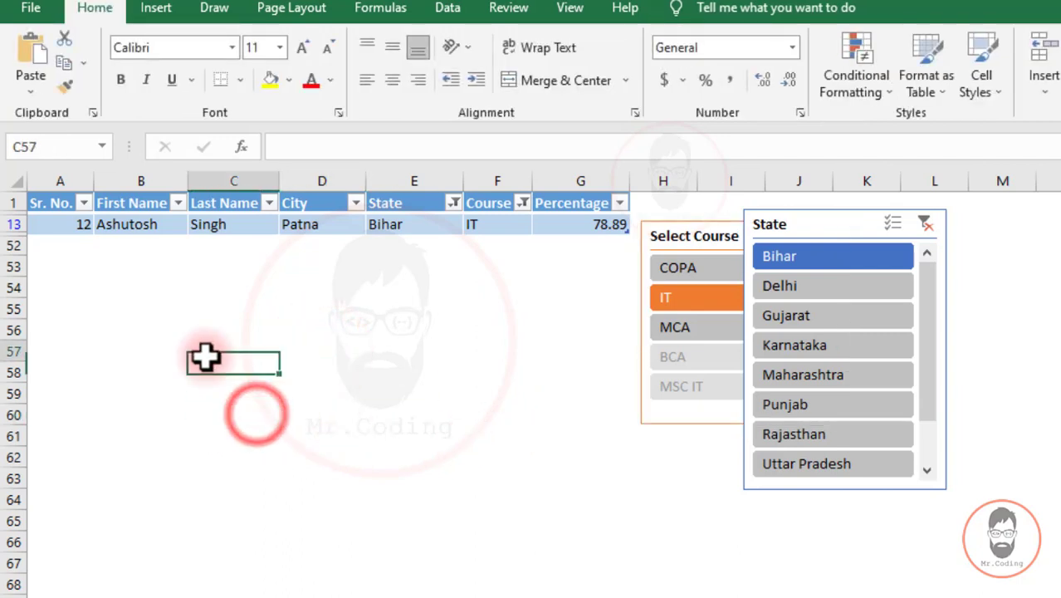
left_click(353, 370)
left_click(410, 365)
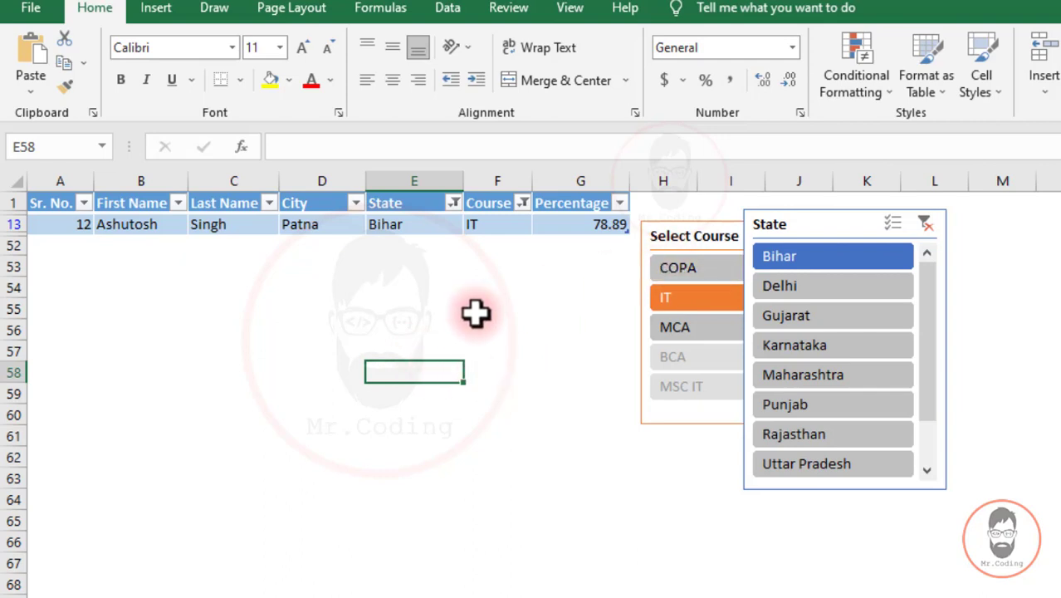
Reselect the Select Course slicer and turn the worksheet gridlines back on through its alignment options
left_click(700, 238)
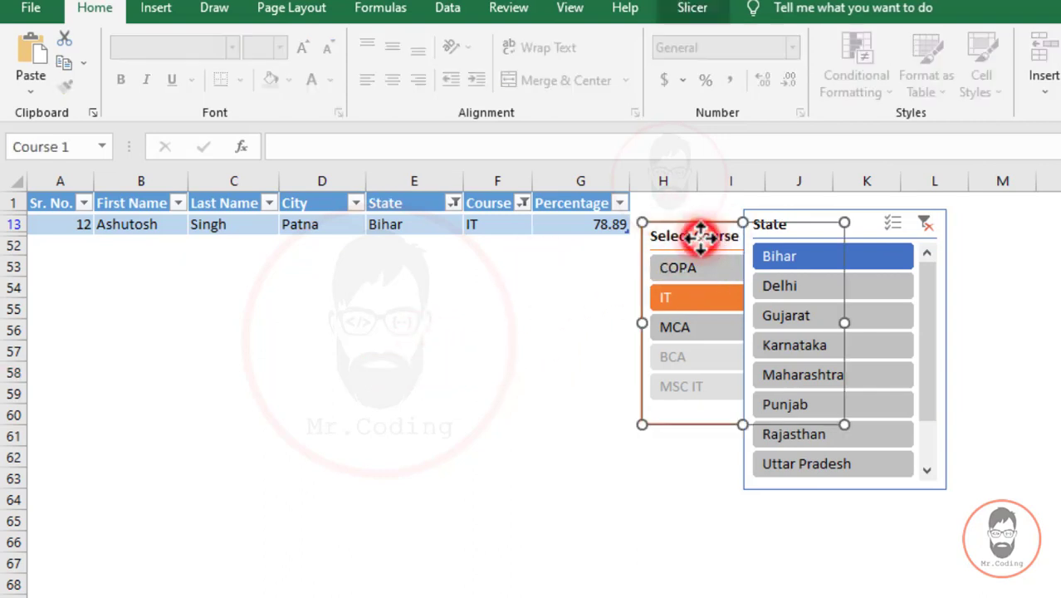
left_click(689, 10)
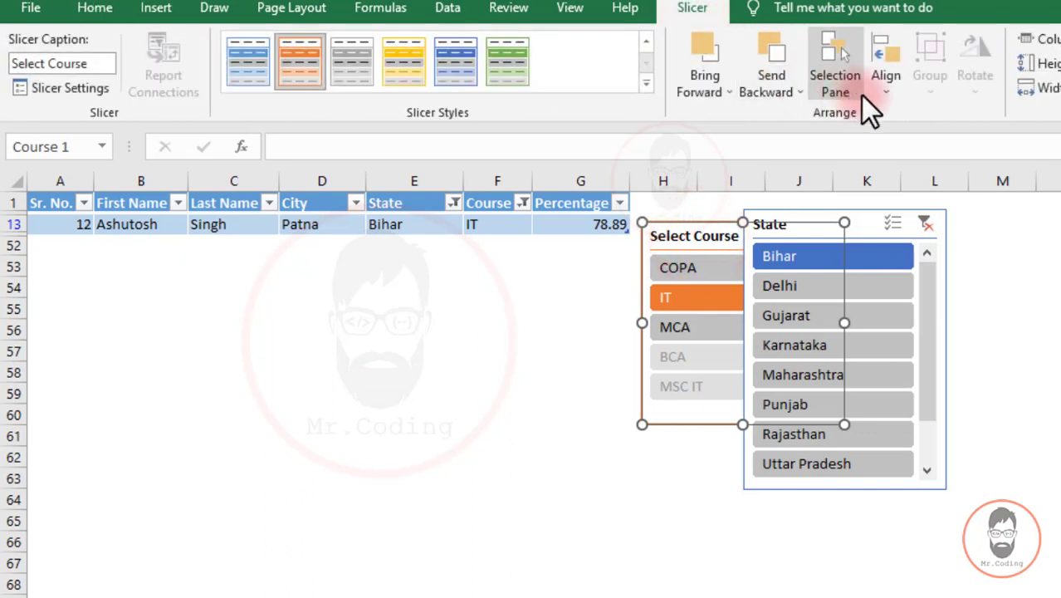
left_click(883, 92)
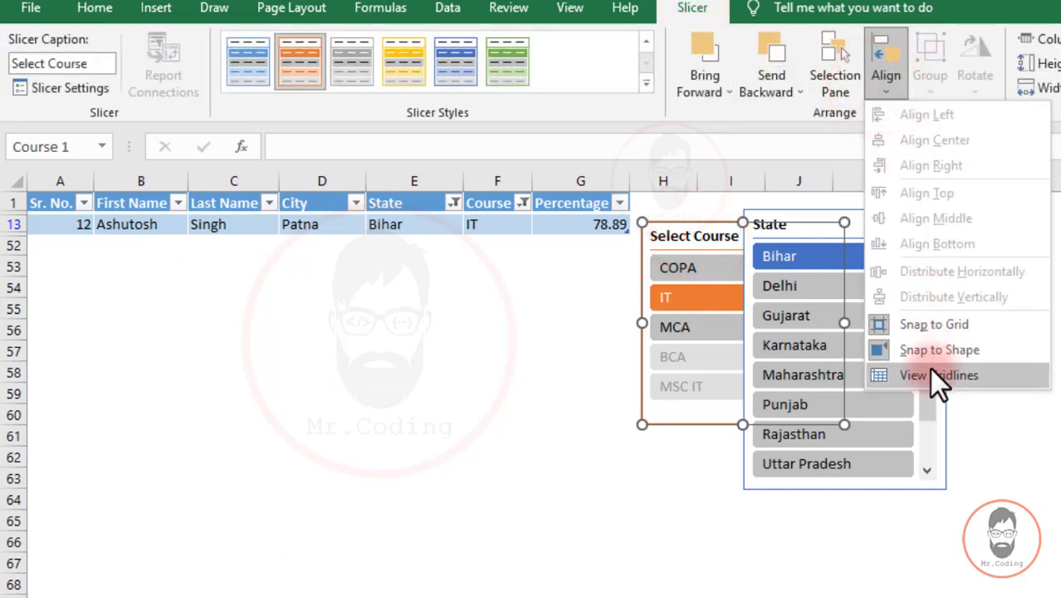
left_click(976, 373)
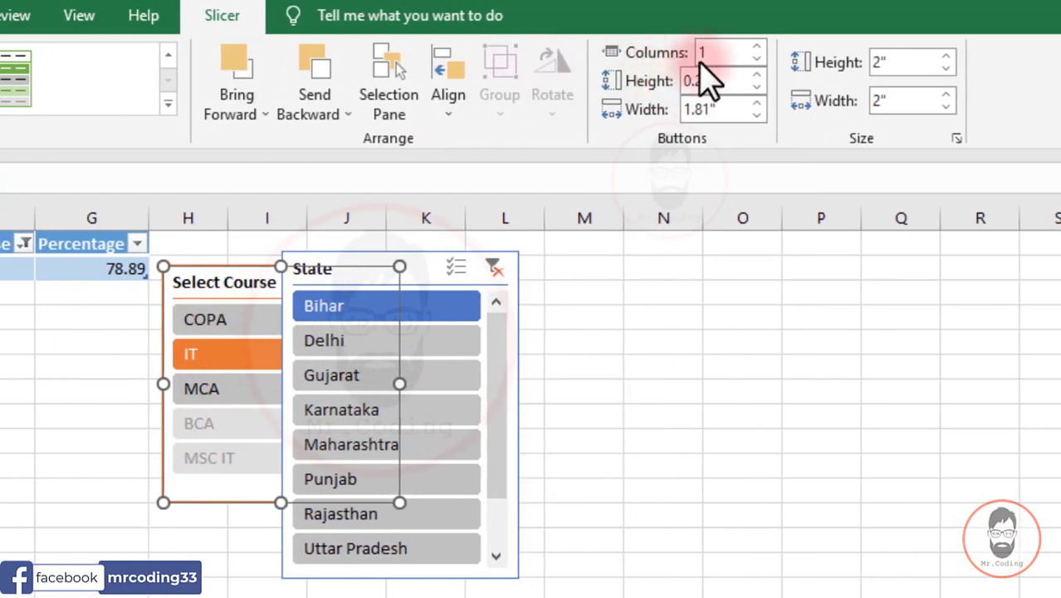
Move the Select Course slicer clear of the State slicer and arrange its buttons in 2 columns
left_click_drag(241, 280, 43, 322)
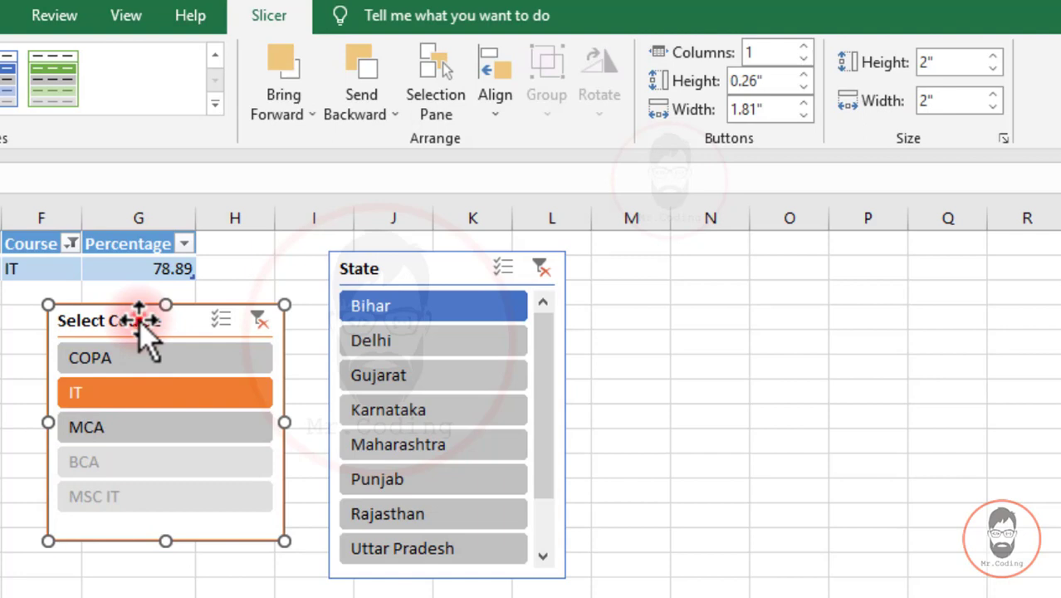
left_click(803, 47)
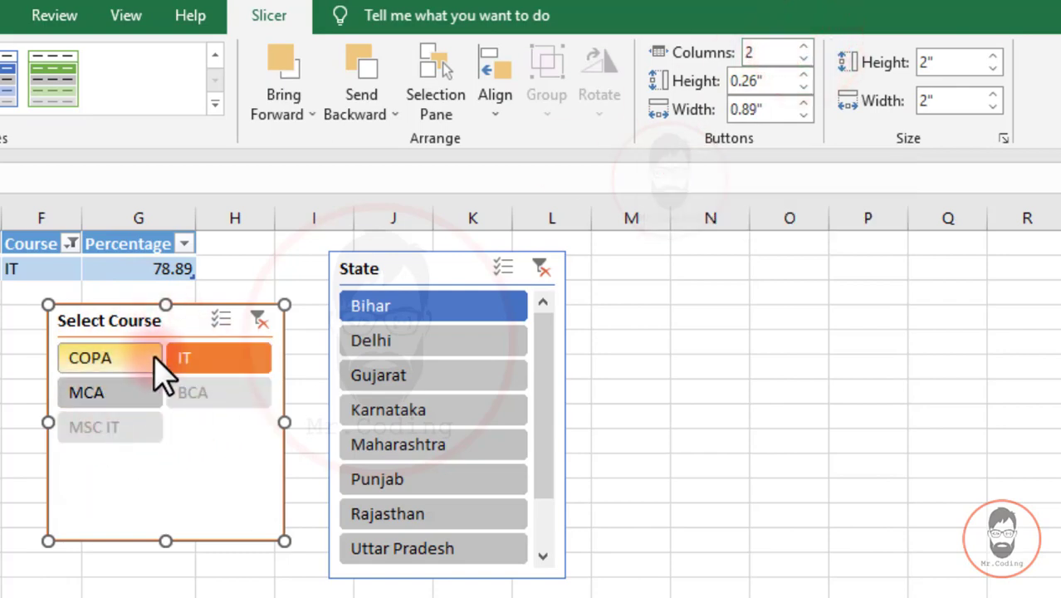
Filter the table by COPA, IT and MCA in turn with the Select Course slicer
left_click(113, 357)
left_click(214, 357)
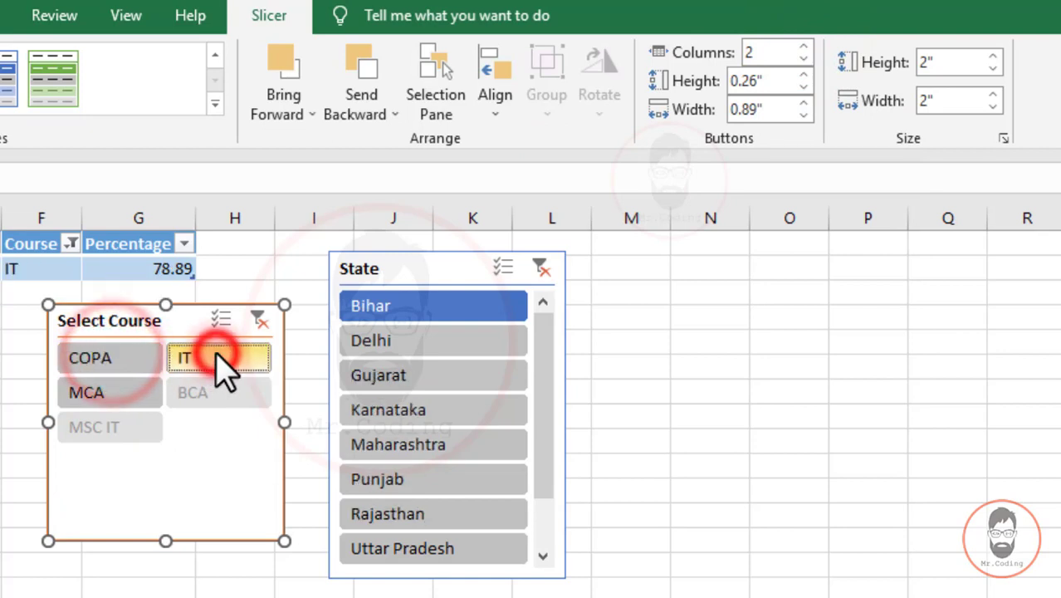
left_click(118, 382)
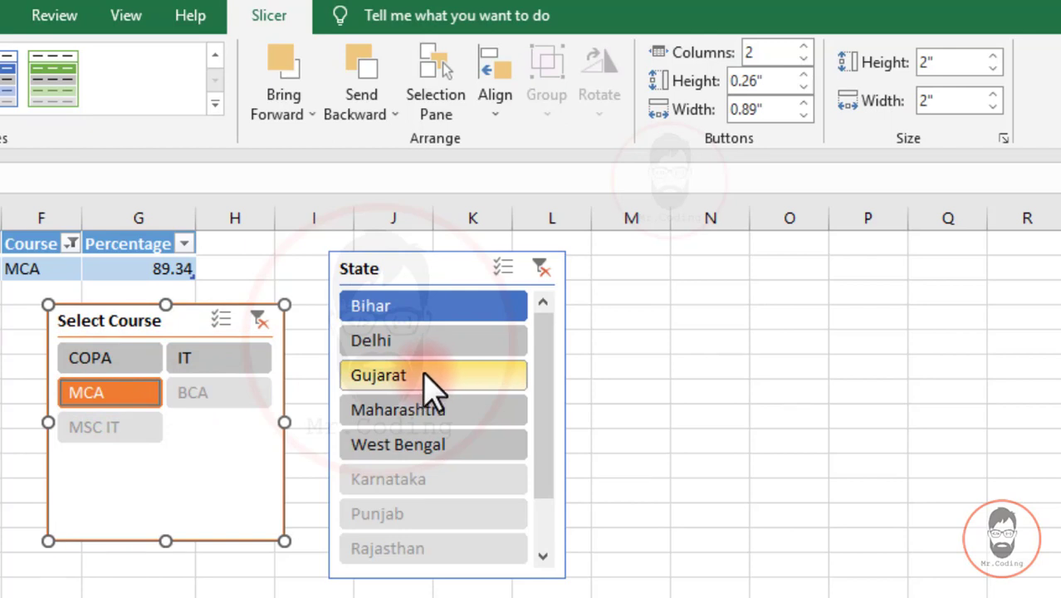
Arrange the State slicer's buttons in 3 columns and set the button height to 0.8"
left_click(414, 274)
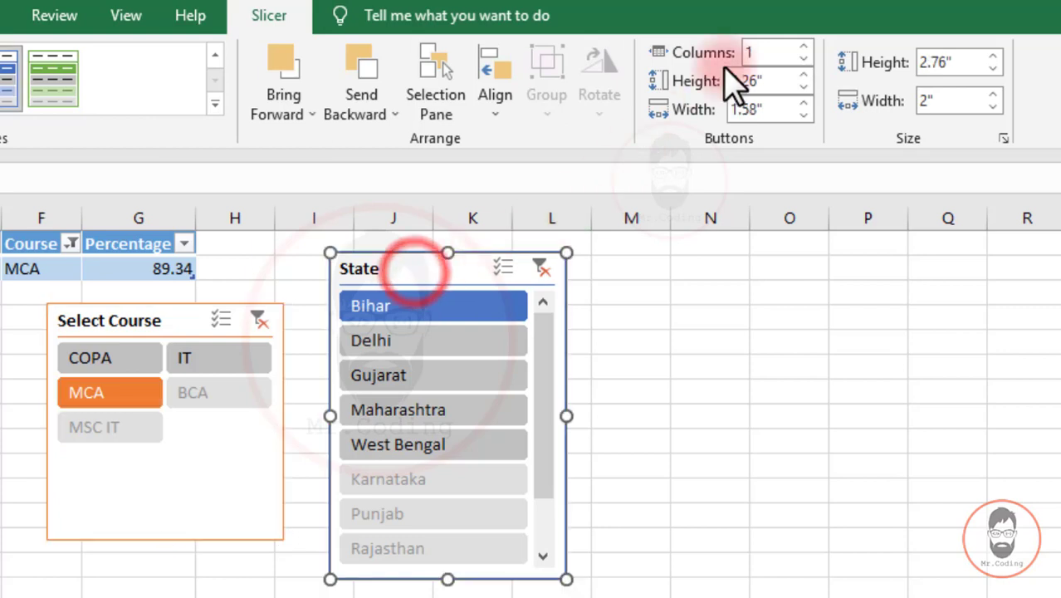
left_click(803, 47)
left_click(803, 47)
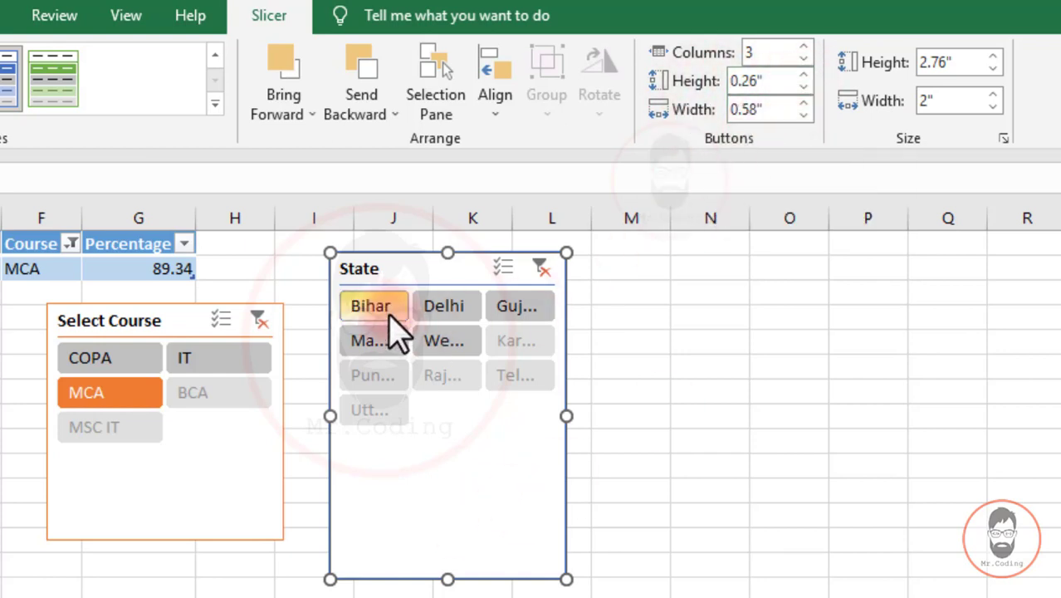
left_click(803, 74)
left_click(802, 75)
left_click(803, 75)
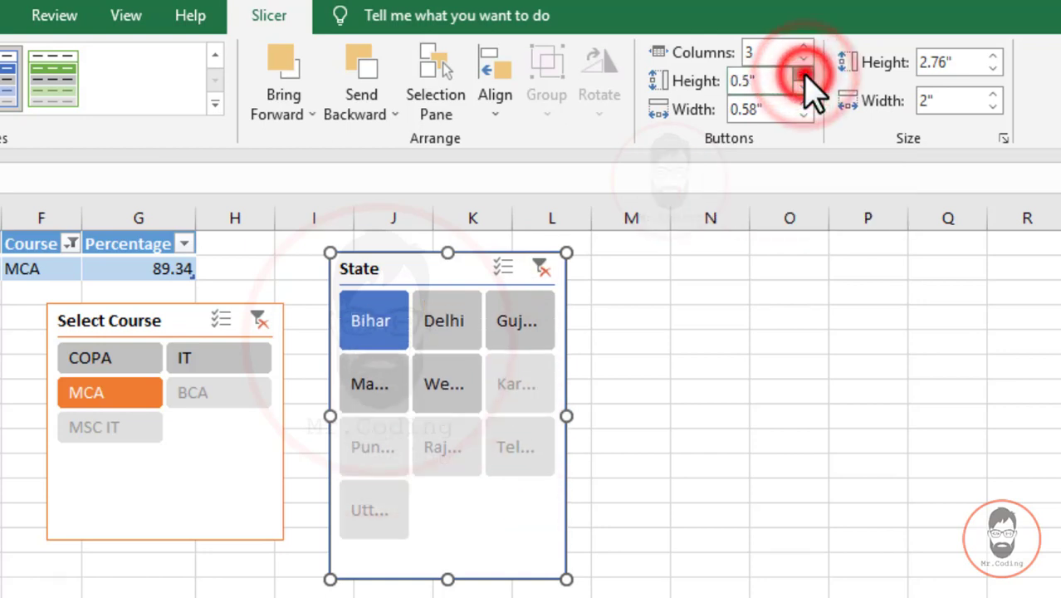
left_click(803, 74)
left_click(802, 75)
left_click(802, 75)
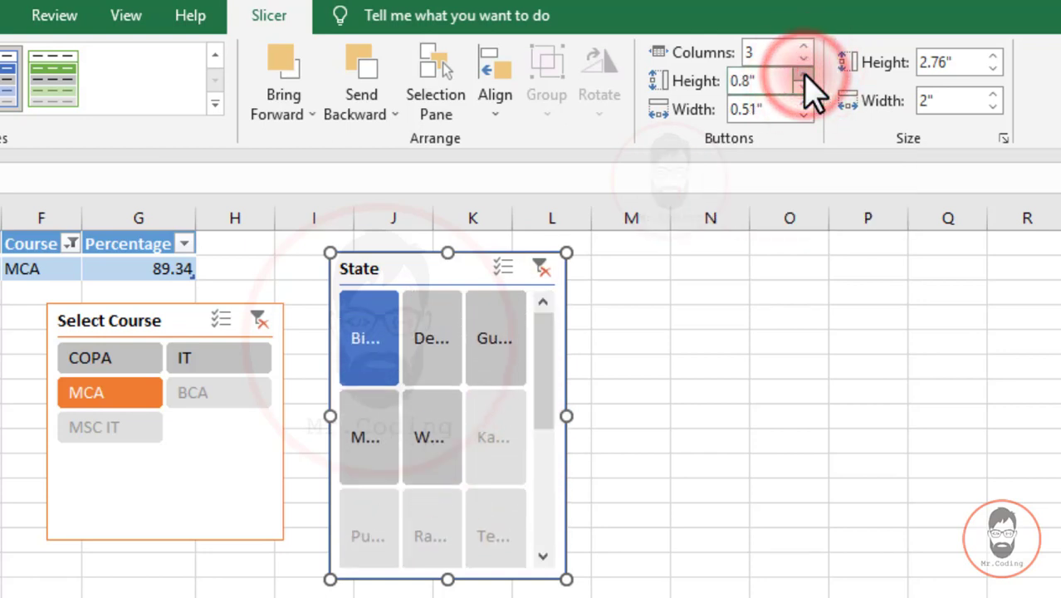
Set the State slicer's button width to 1" and enlarge the slicer to about 3.57" high by 4.42" wide
left_click(803, 104)
left_click(802, 103)
left_click(803, 104)
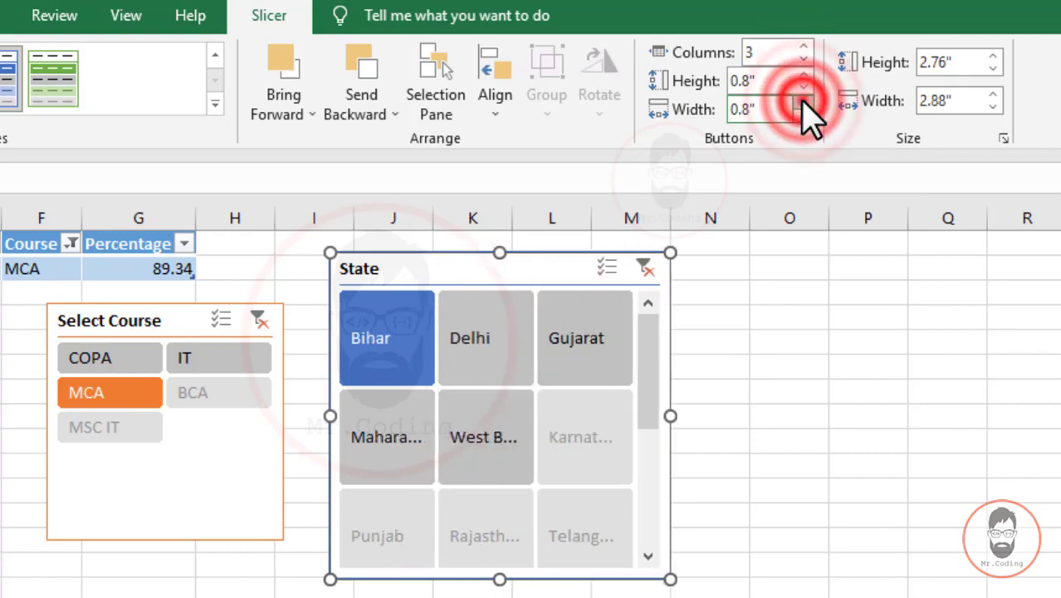
left_click(803, 103)
left_click(802, 104)
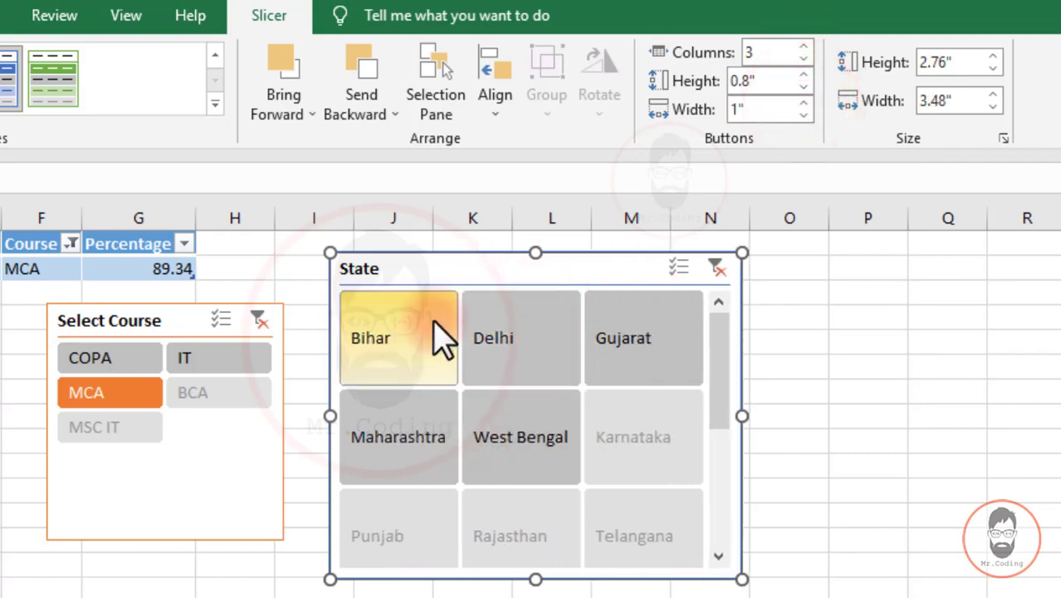
left_click(447, 341)
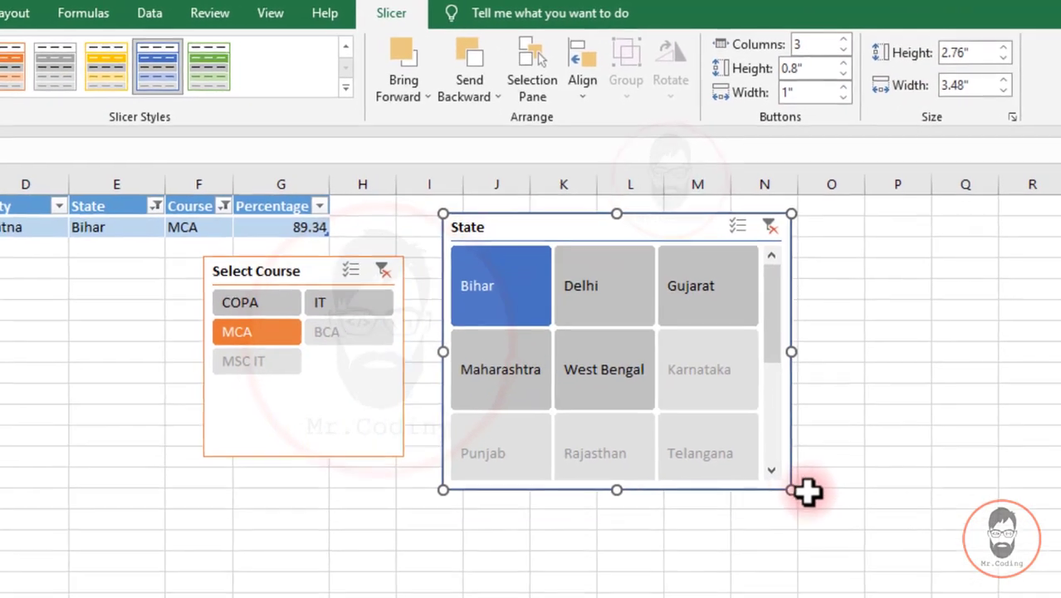
left_click_drag(794, 488, 886, 565)
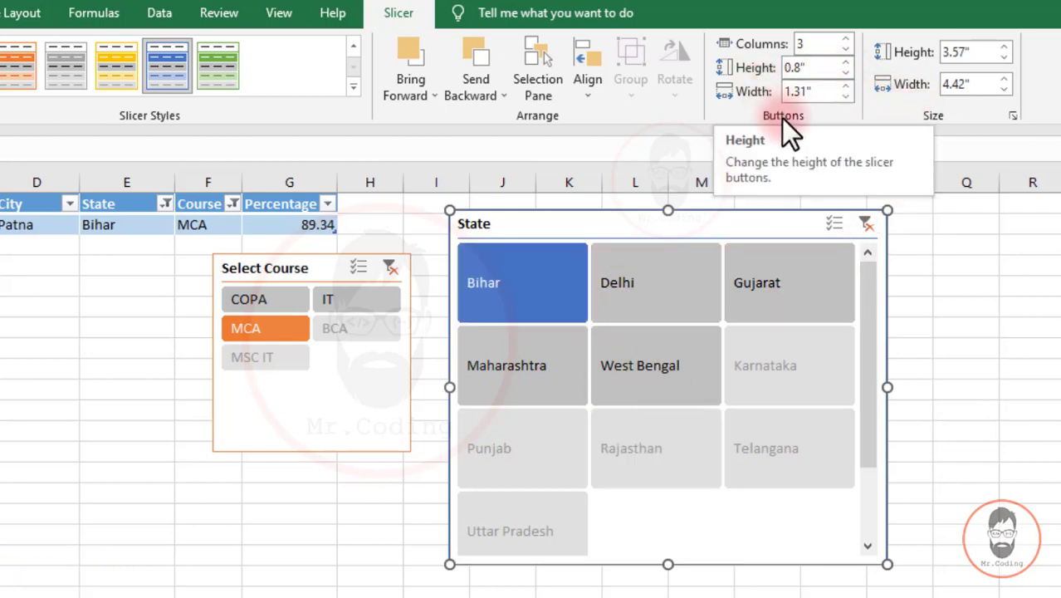
Reduce the State slicer's button width to just under 1" and set its button height to 0.5"
left_click(845, 97)
left_click(845, 97)
left_click(845, 97)
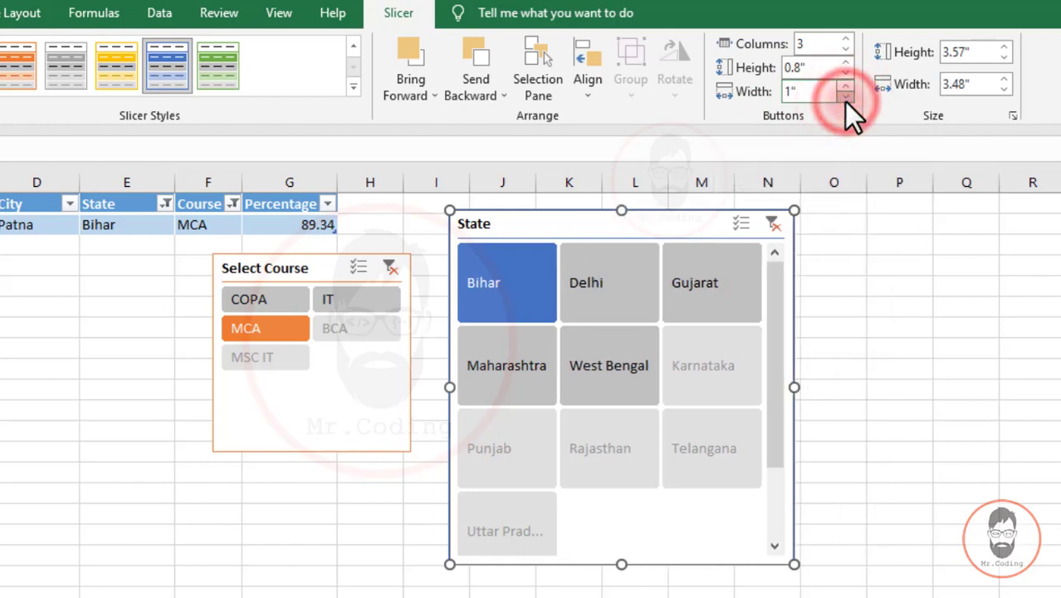
left_click(845, 97)
left_click(844, 73)
left_click(844, 72)
left_click(843, 72)
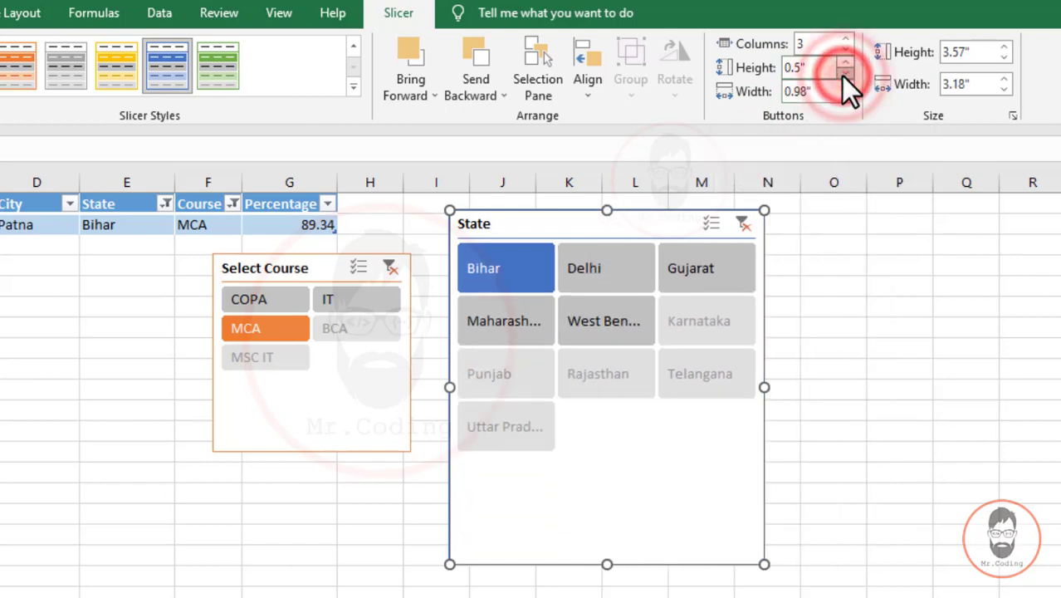
Place the Select Course and State slicers side by side below the table's filtered row and clear both filters
left_click_drag(308, 268, 0, 311)
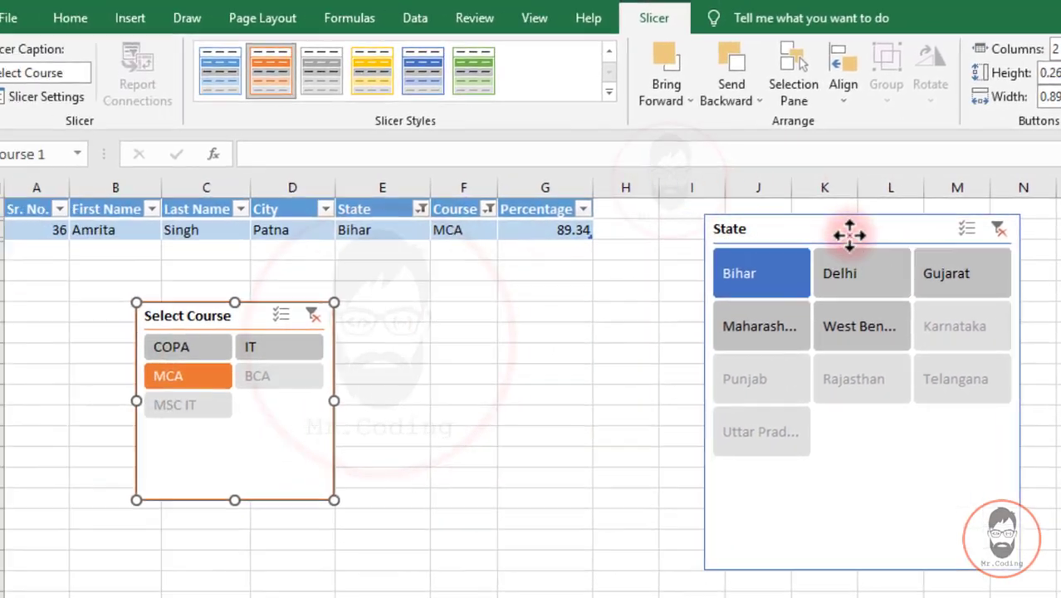
left_click_drag(849, 235, 536, 294)
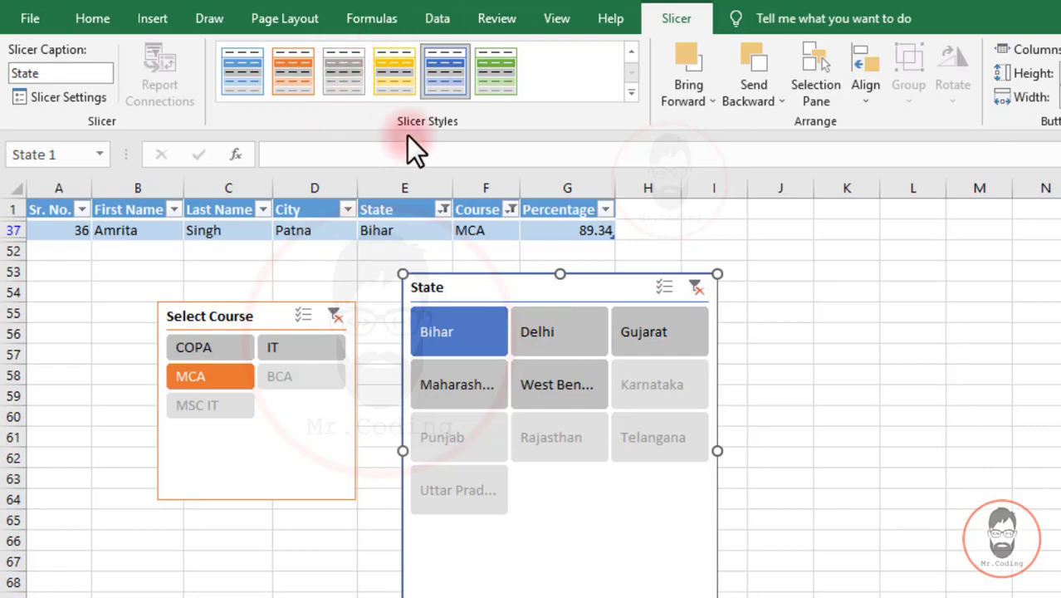
left_click(695, 288)
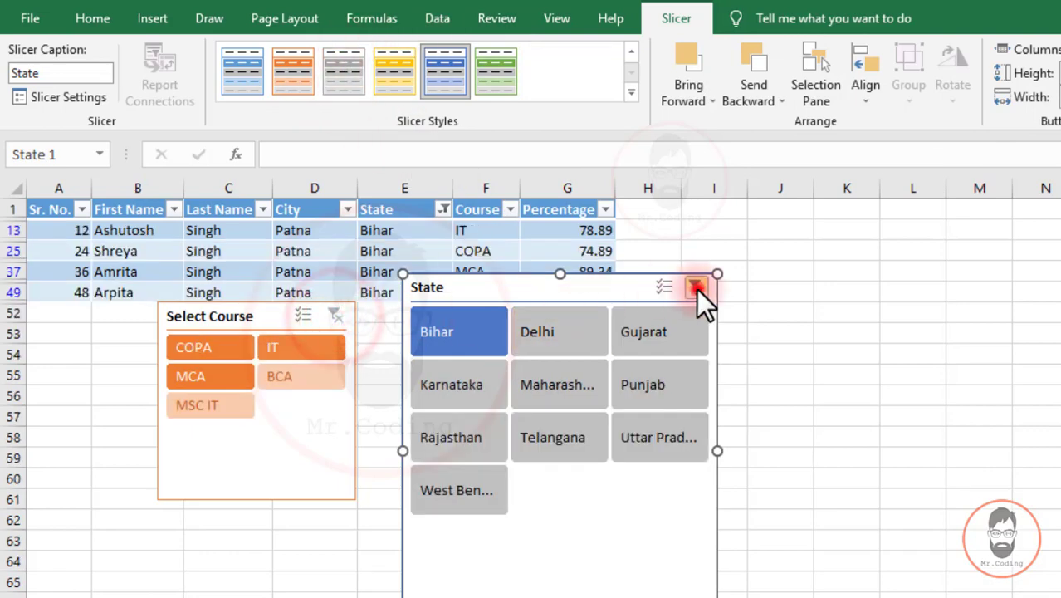
Move both slicers to the right side of the table and open the table's design options from one of its cells
left_click_drag(485, 296, 673, 282)
left_click_drag(267, 320, 772, 223)
left_click(254, 295)
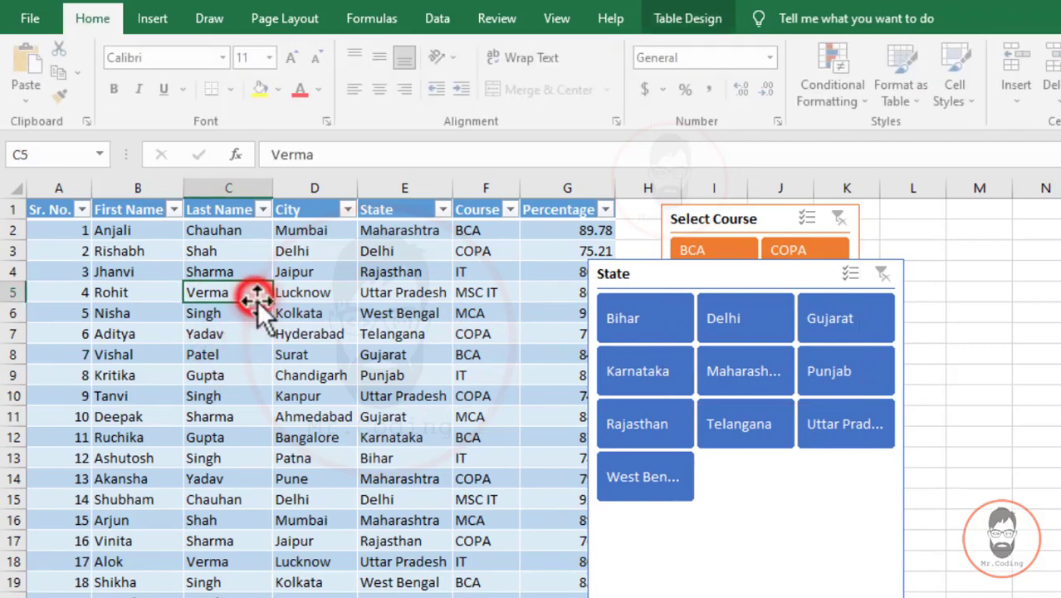
left_click(694, 14)
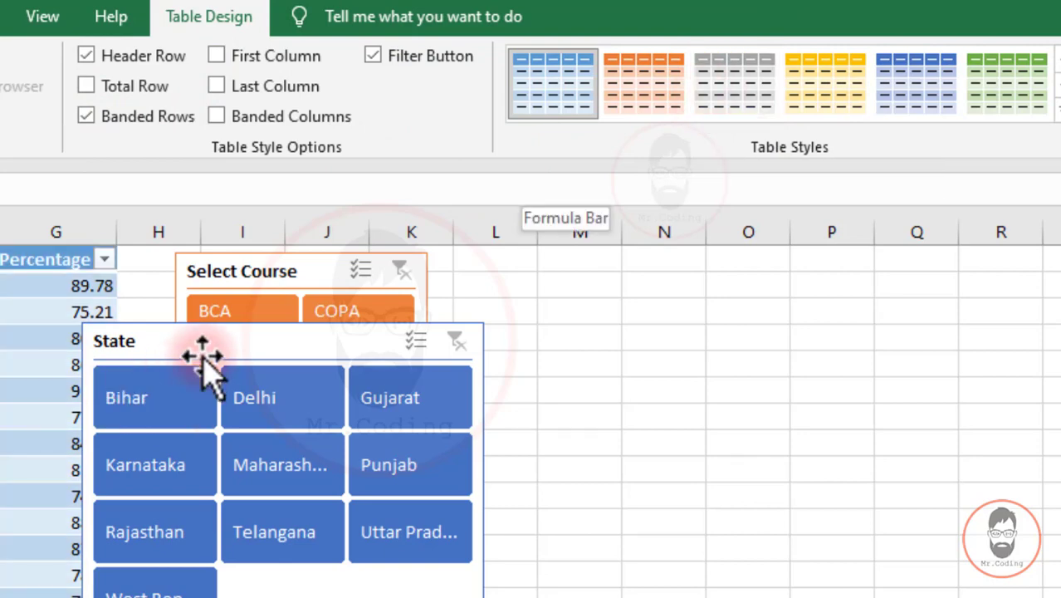
Move the State slicer down and left, further over the table's Percentage column
left_click_drag(208, 353, 105, 379)
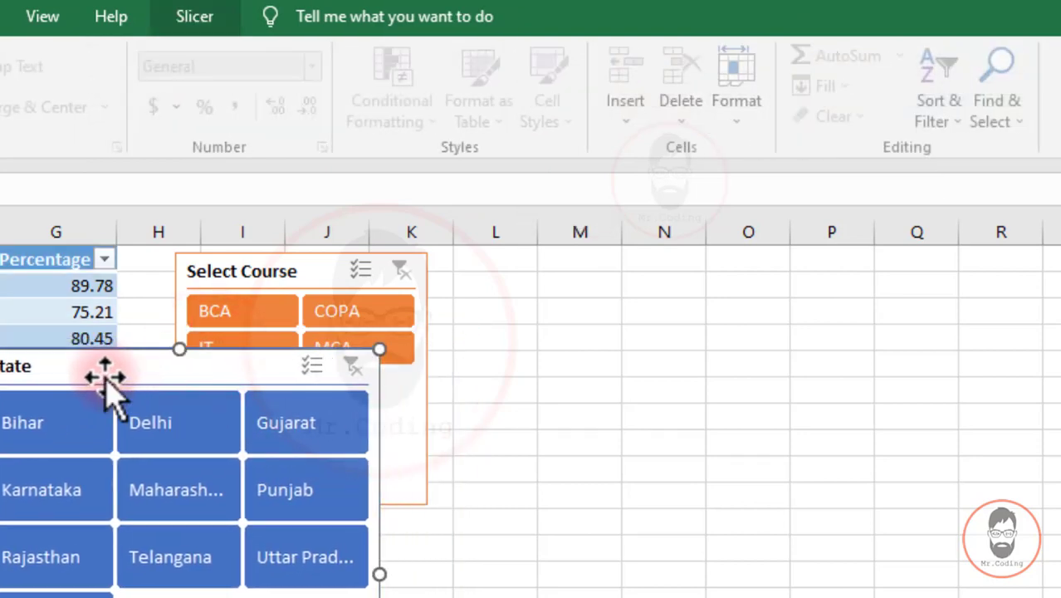